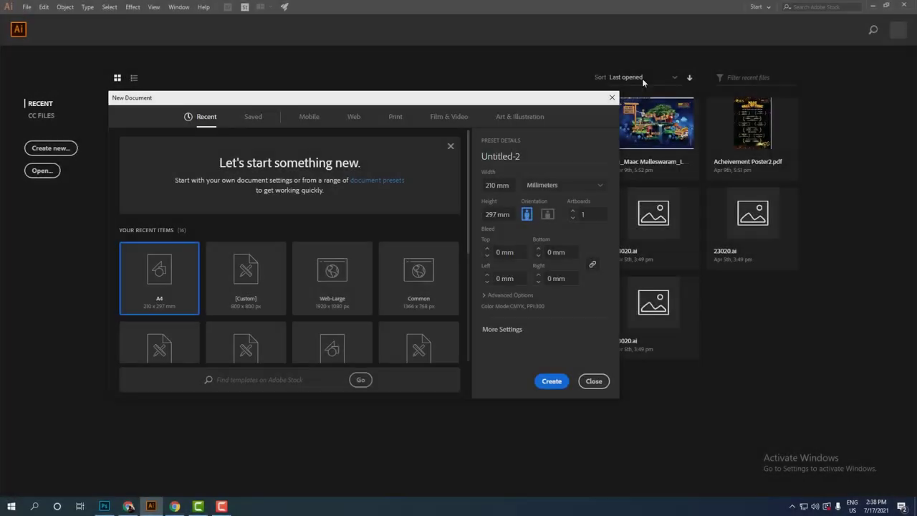
# Step: Create the A4 document 'Owl Clip Art' and turn its artboard to landscape
pyautogui.write('Owl Clip Art')
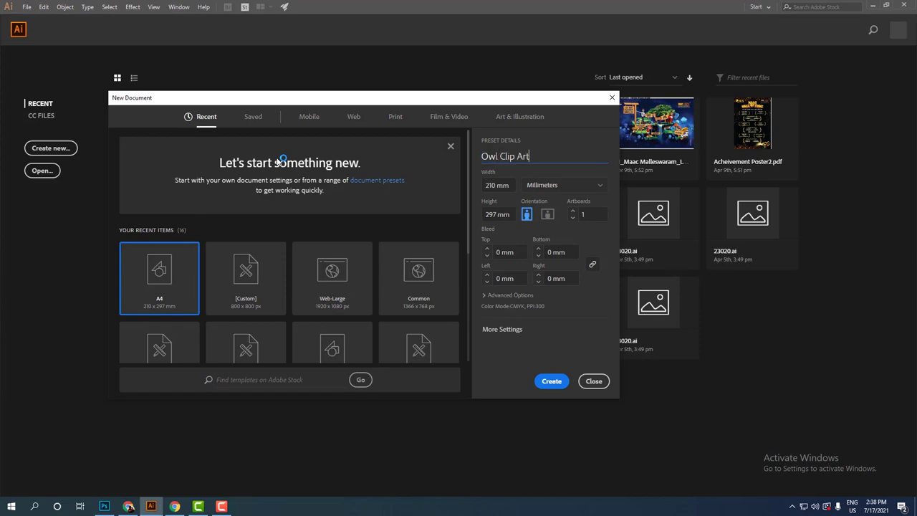
pyautogui.press('Return')
pyautogui.hotkey('shift', 'o')
pyautogui.click(115, 22)
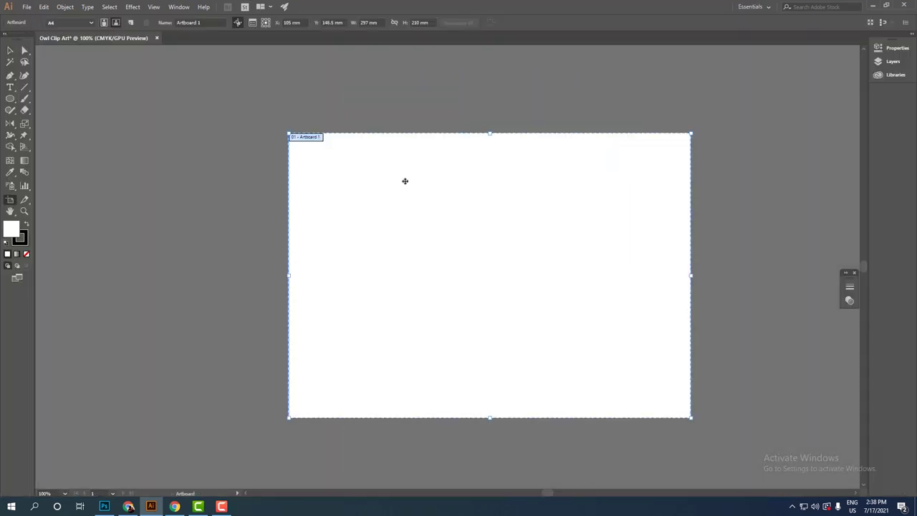
pyautogui.press('v')
# Step: Place the owl color palette.PNG image on the artboard's left side
pyautogui.click(27, 6)
pyautogui.click(92, 151)
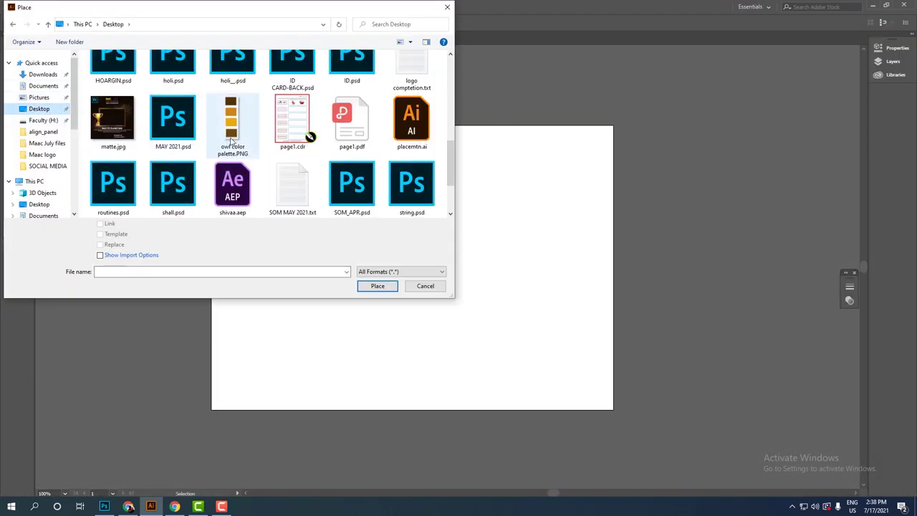
pyautogui.doubleClick(230, 142)
pyautogui.moveTo(241, 178); pyautogui.dragTo(294, 336)
pyautogui.click(405, 279)
# Step: Zoom in and draw a circle for the owl's first eye
pyautogui.hotkey('ctrl', '=')
pyautogui.press('l')
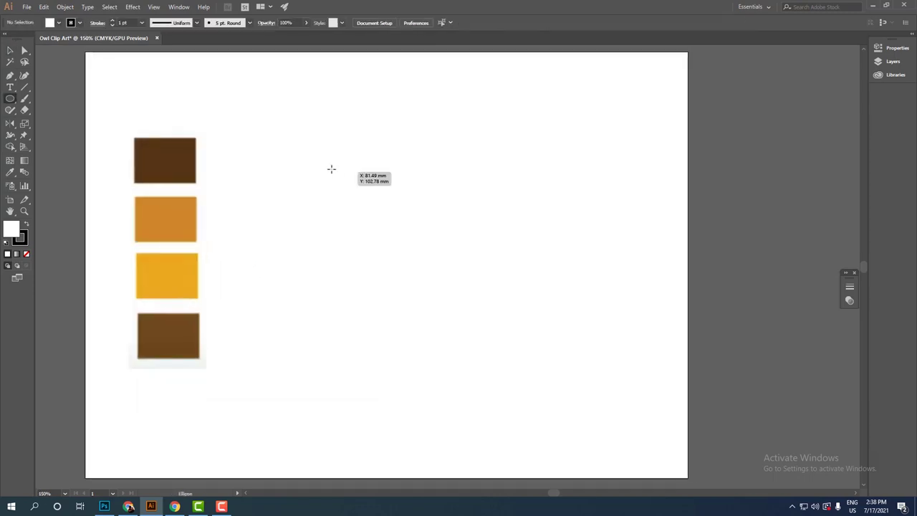
pyautogui.moveTo(331, 170); pyautogui.dragTo(401, 238)
# Step: Fill the eye circle dark brown and add a smaller orange iris inside it
pyautogui.press('i')
pyautogui.click(165, 160)
pyautogui.press('v')
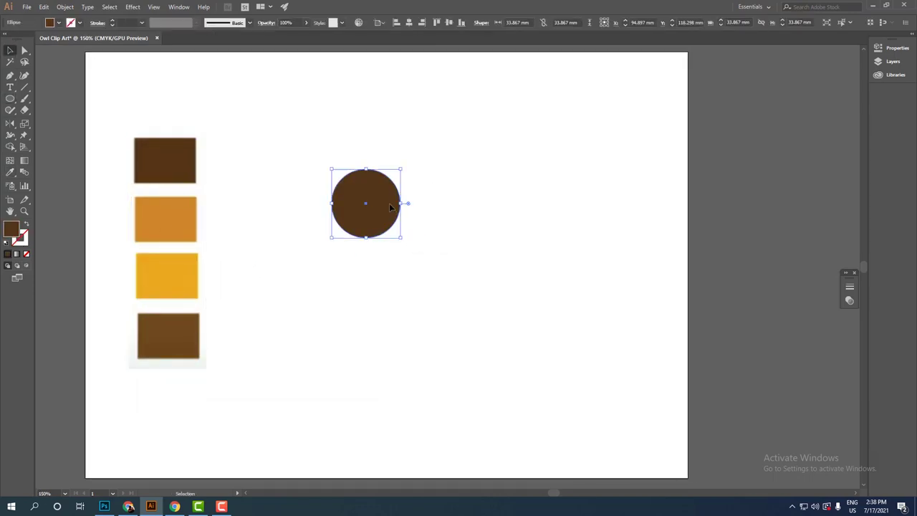
pyautogui.moveTo(400, 170); pyautogui.dragTo(393, 185)
pyautogui.press('i')
pyautogui.click(166, 219)
pyautogui.press('v')
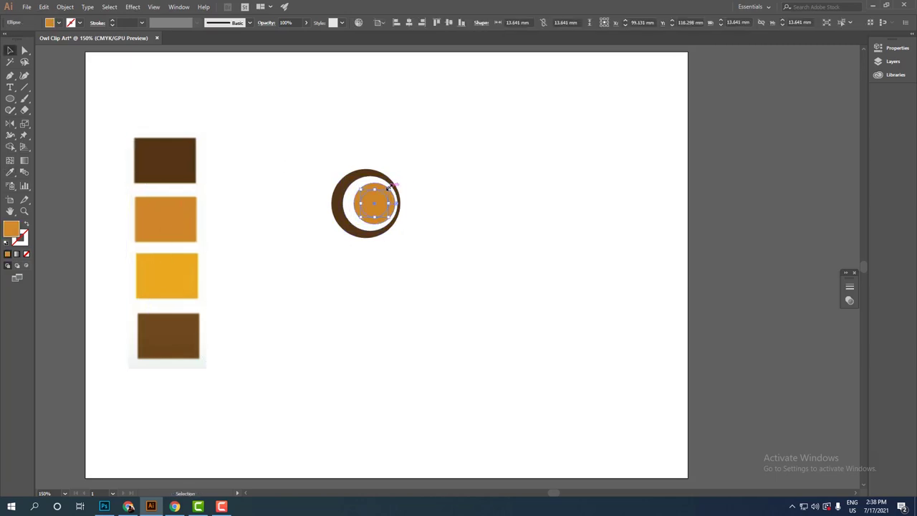
# Step: Add a dark grey pupil and a small white highlight dot to the eye
pyautogui.doubleClick(11, 228)
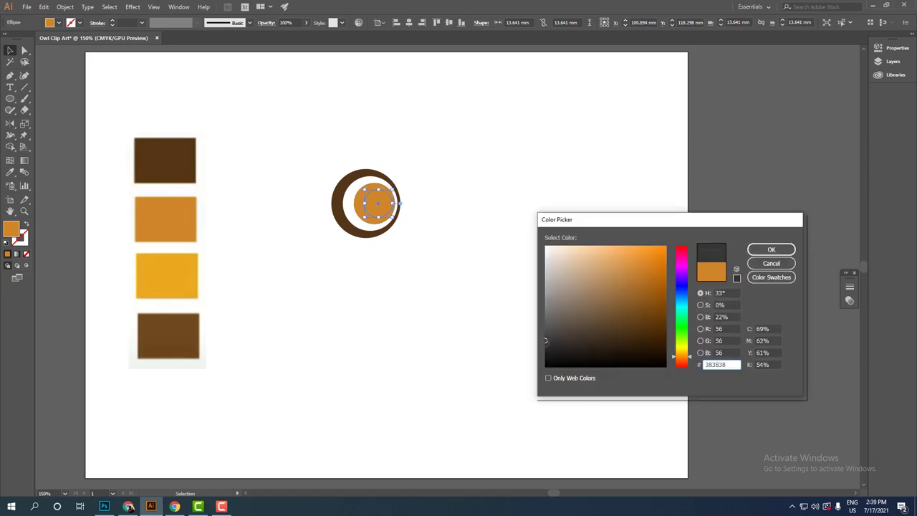
pyautogui.click(772, 249)
pyautogui.hotkey('ctrl', '=')
pyautogui.hotkey('ctrl', '=')
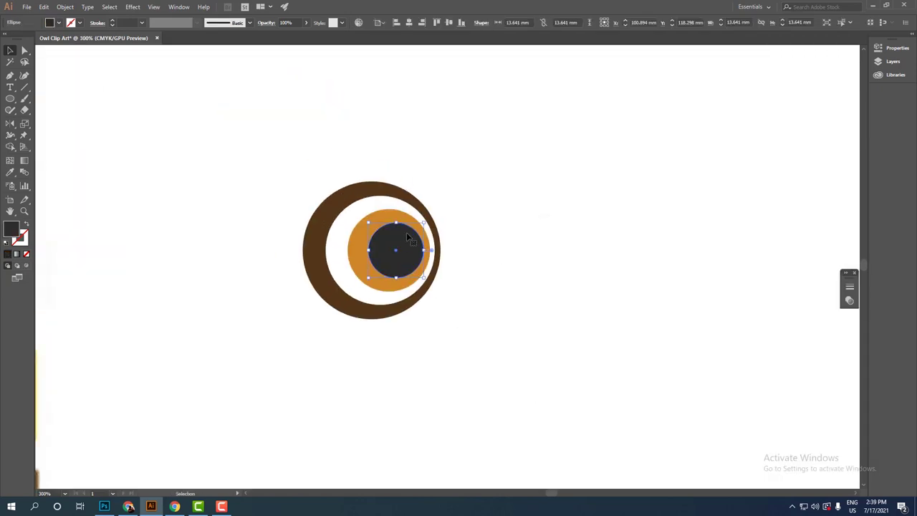
pyautogui.moveTo(423, 224); pyautogui.dragTo(410, 234)
pyautogui.press('i')
pyautogui.click(395, 248)
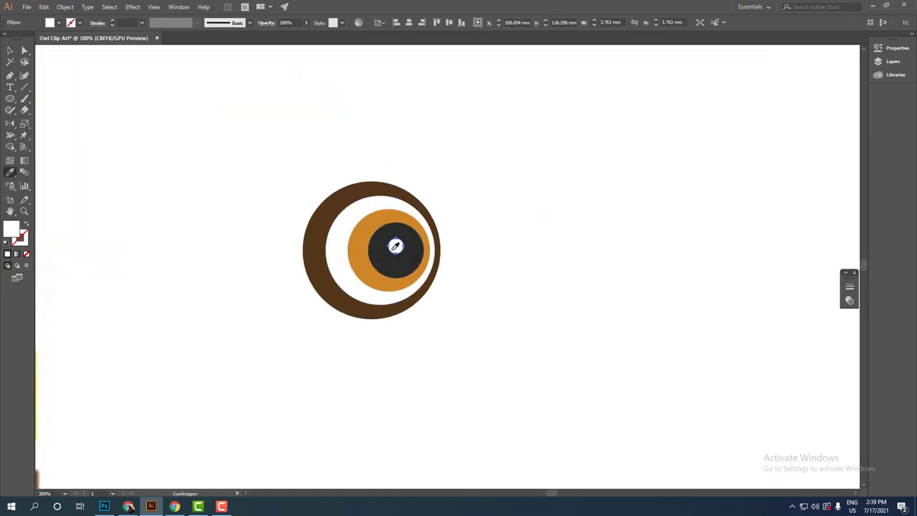
# Step: Copy the finished eye to the right and reflect it across the vertical axis
pyautogui.hotkey('ctrl', '-')
pyautogui.press('v')
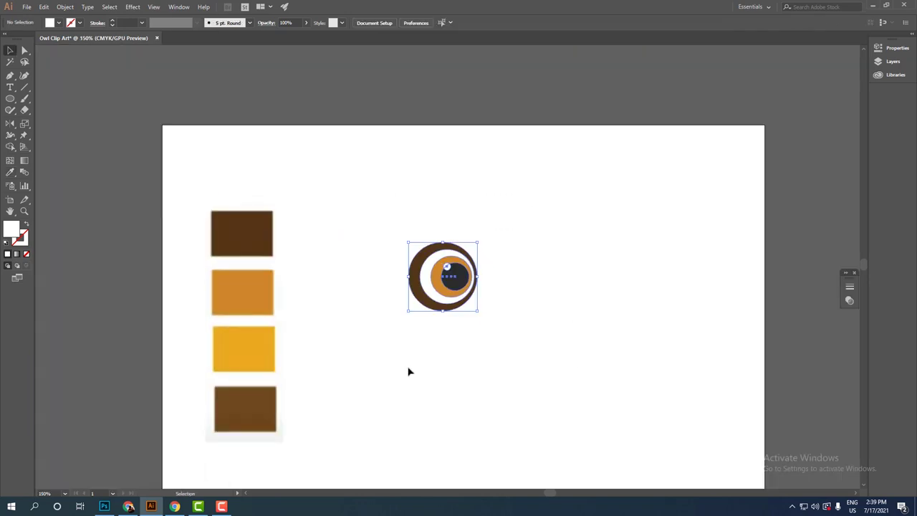
pyautogui.click(465, 288)
pyautogui.moveTo(465, 288); pyautogui.dragTo(536, 288)
pyautogui.rightClick(536, 284)
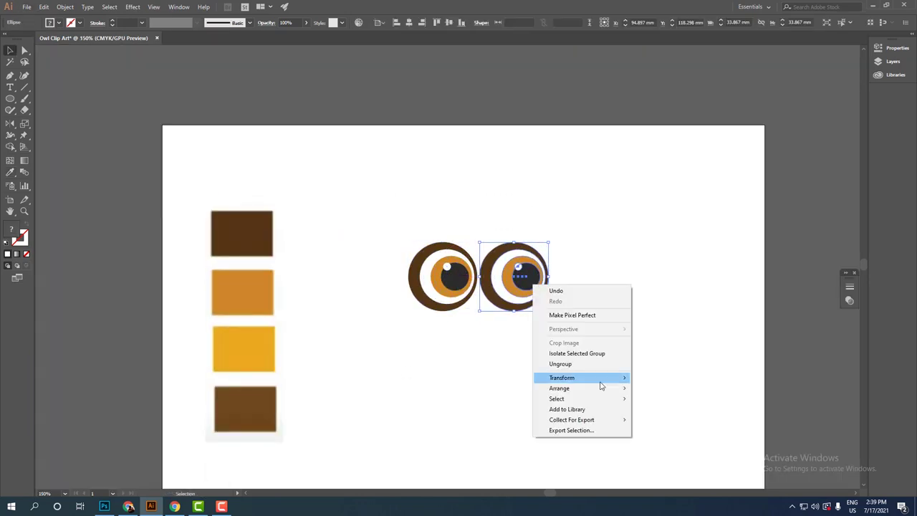
pyautogui.click(666, 411)
pyautogui.click(560, 302)
# Step: Nudge the mirrored eye against the left one and centre the pair in view
pyautogui.hotkey('ctrl', '+')
pyautogui.hotkey('ctrl', '+')
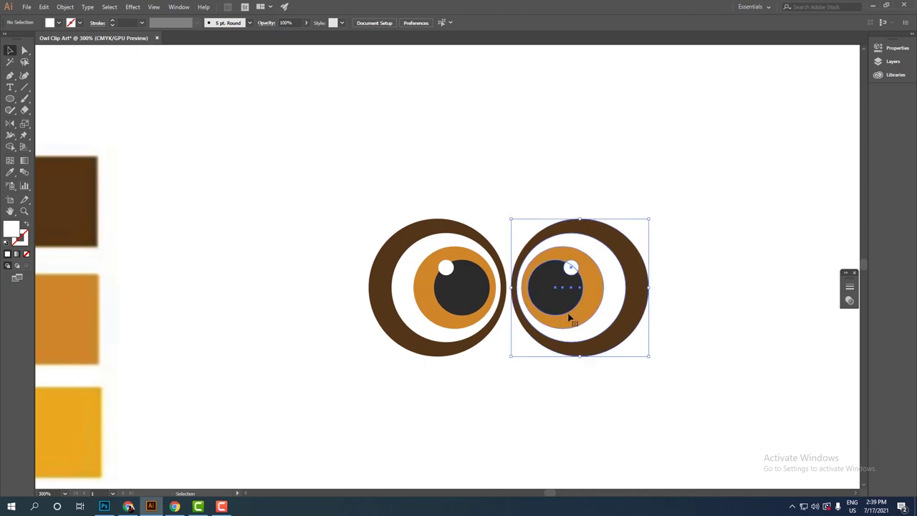
pyautogui.moveTo(569, 317); pyautogui.dragTo(561, 317)
pyautogui.moveTo(551, 385)
pyautogui.mouseDown()
pyautogui.moveTo(691, 365)
pyautogui.moveTo(733, 285)
pyautogui.mouseUp()
pyautogui.press('p')
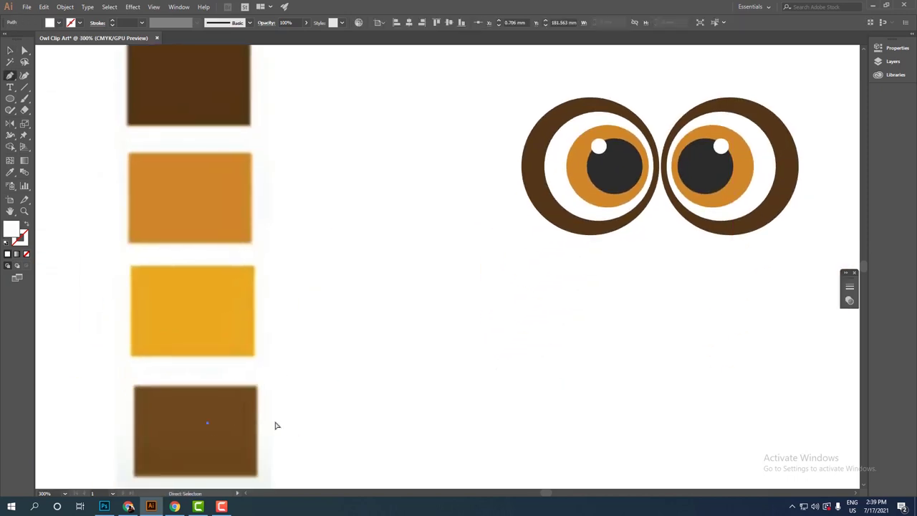
pyautogui.hotkey('ctrl', '+')
pyautogui.hotkey('ctrl', '+')
pyautogui.moveTo(385, 244); pyautogui.dragTo(345, 243)
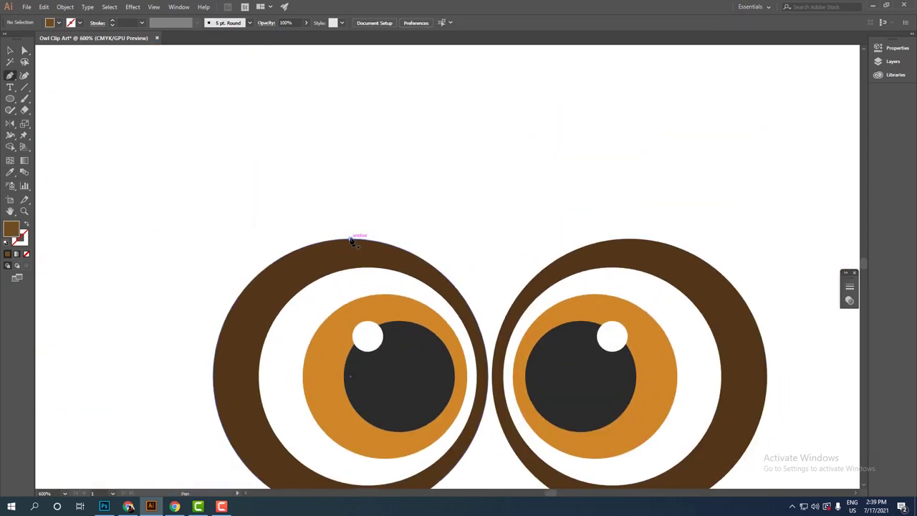
# Step: Draw a brown curved wedge joining the tops of both eyes into the head
pyautogui.click(352, 240)
pyautogui.click(629, 238)
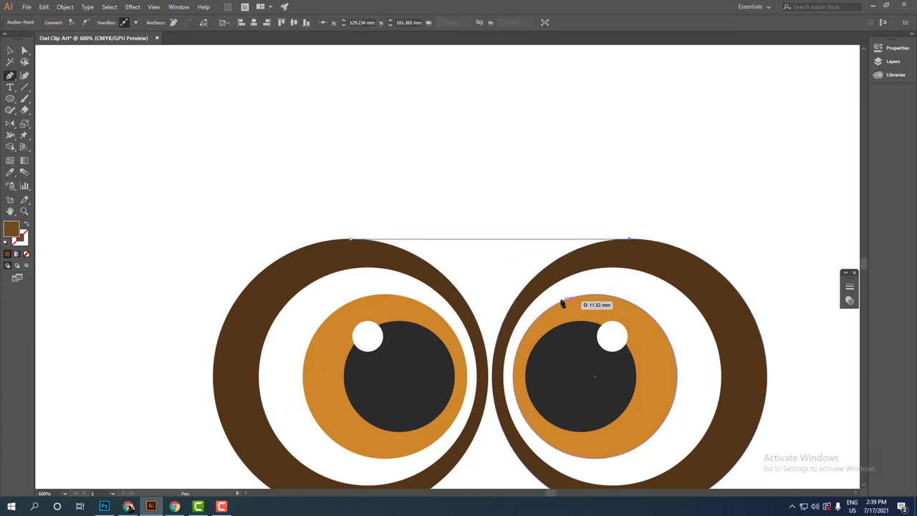
pyautogui.scroll(-2, 496, 404)
pyautogui.moveTo(493, 342); pyautogui.dragTo(501, 485)
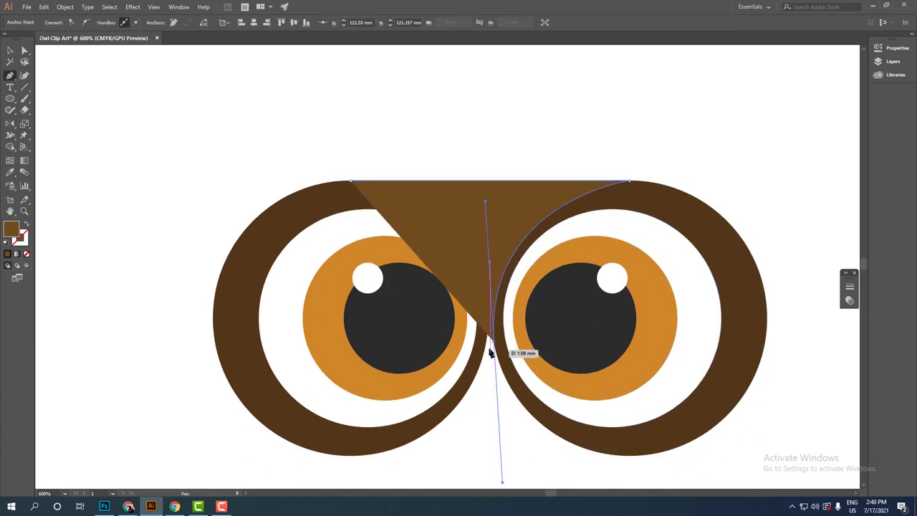
pyautogui.click(351, 182)
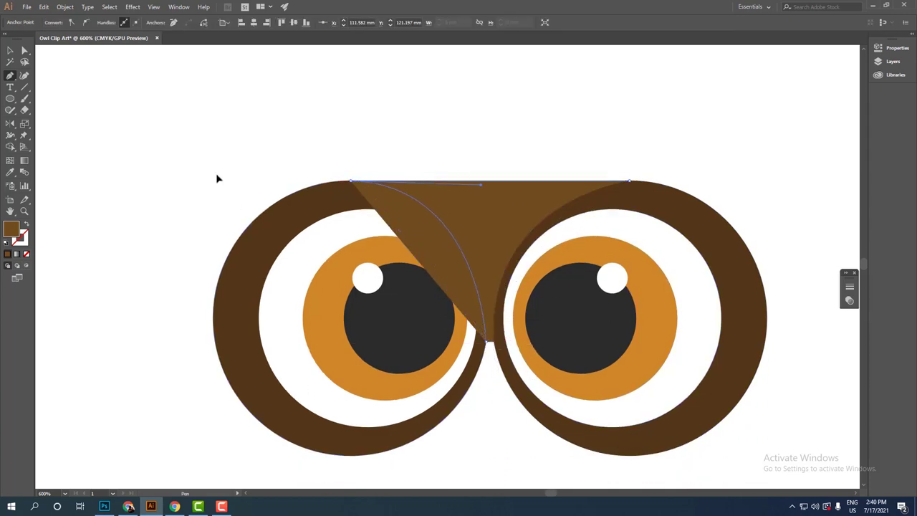
pyautogui.moveTo(629, 182); pyautogui.dragTo(646, 209)
pyautogui.click(576, 142)
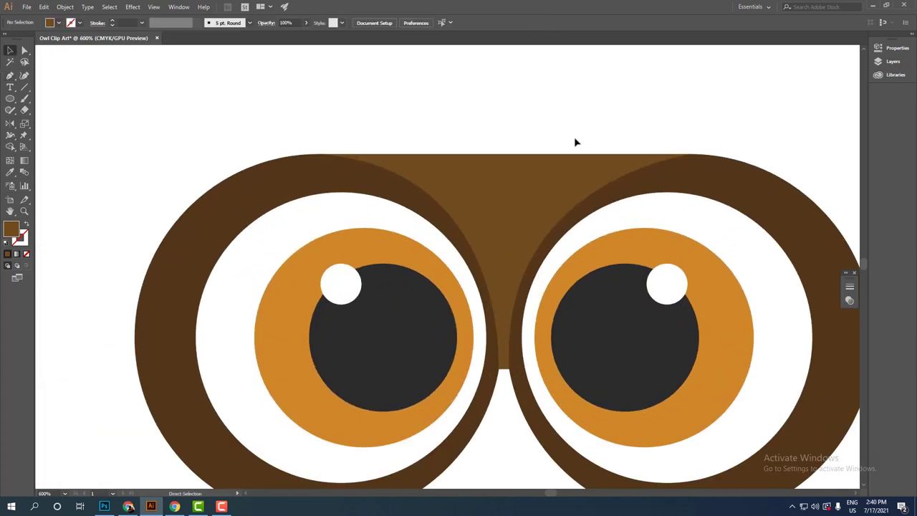
# Step: Draw a pointed ear with a curved tip above the left eye
pyautogui.scroll(-3, 576, 141)
pyautogui.scroll(3, 540, 351)
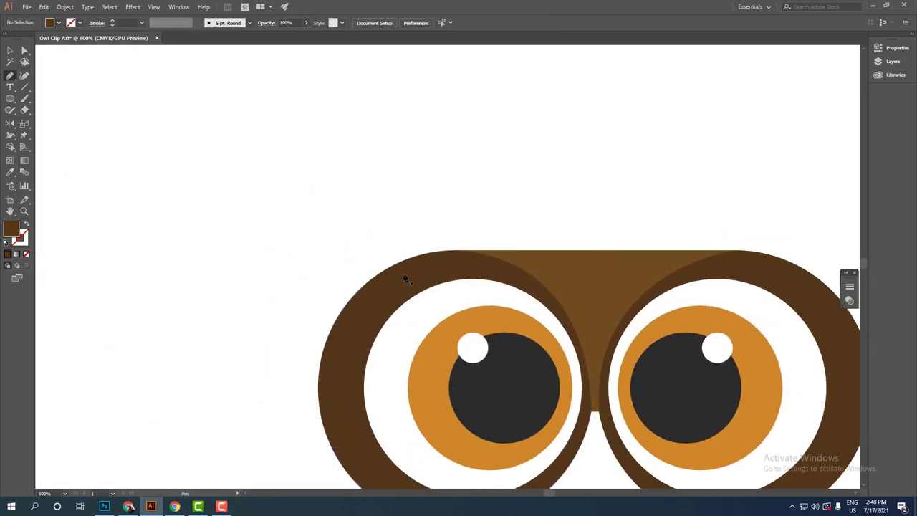
pyautogui.moveTo(386, 276)
pyautogui.mouseDown()
pyautogui.moveTo(385, 235)
pyautogui.moveTo(425, 270)
pyautogui.mouseUp()
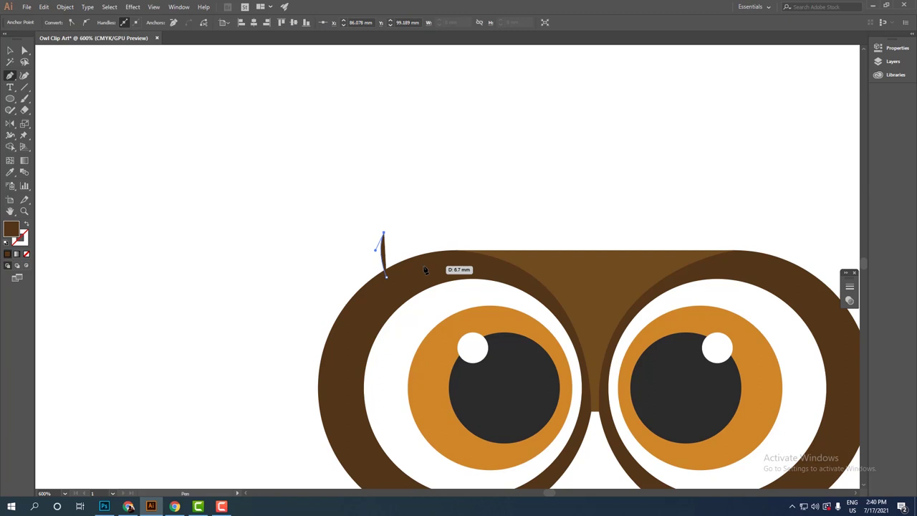
pyautogui.click(388, 279)
pyautogui.scroll(-3, 501, 203)
pyautogui.scroll(2, 430, 236)
# Step: Copy the ear above the right eye and reflect it vertically
pyautogui.press('v')
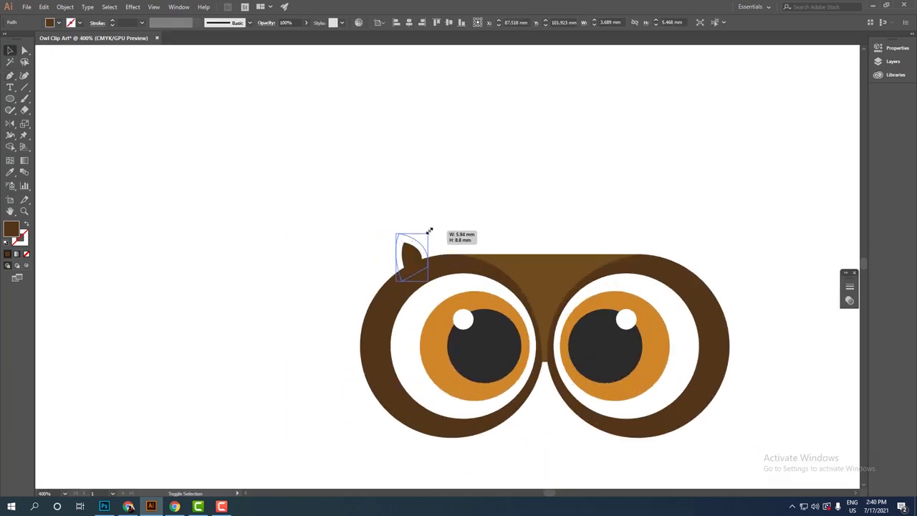
pyautogui.click(457, 223)
pyautogui.moveTo(373, 237); pyautogui.dragTo(639, 231)
pyautogui.rightClick(633, 230)
pyautogui.click(824, 415)
pyautogui.click(594, 301)
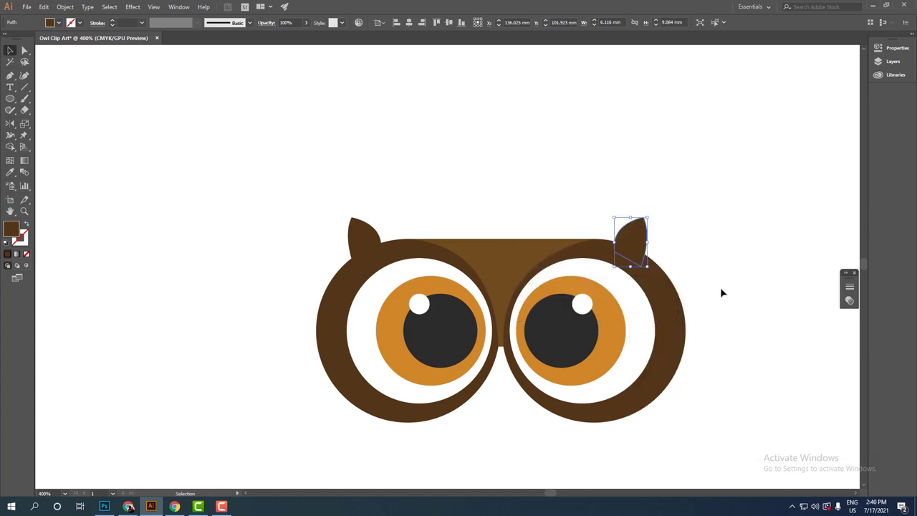
pyautogui.click(723, 294)
pyautogui.hotkey('ctrl', '-')
pyautogui.hotkey('ctrl', '-')
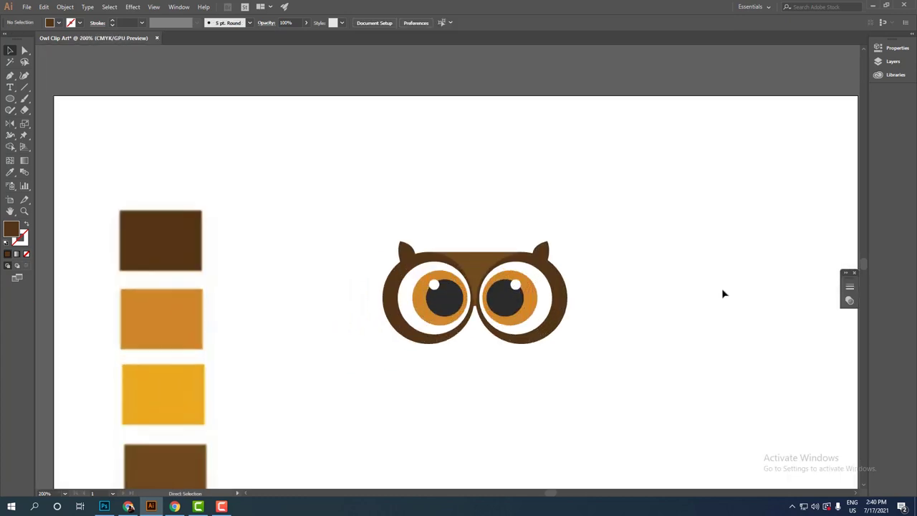
pyautogui.scroll(-3, 620, 342)
# Step: Draw a wide ellipse under the head and reshape its bottom anchor into a point
pyautogui.moveTo(520, 309); pyautogui.dragTo(574, 352)
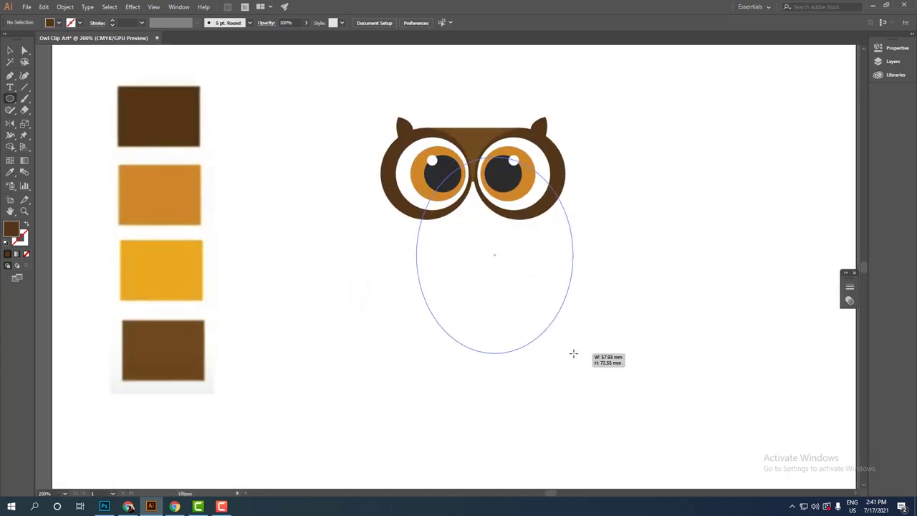
pyautogui.press('v')
pyautogui.moveTo(528, 285); pyautogui.dragTo(506, 285)
pyautogui.moveTo(395, 258); pyautogui.dragTo(388, 258)
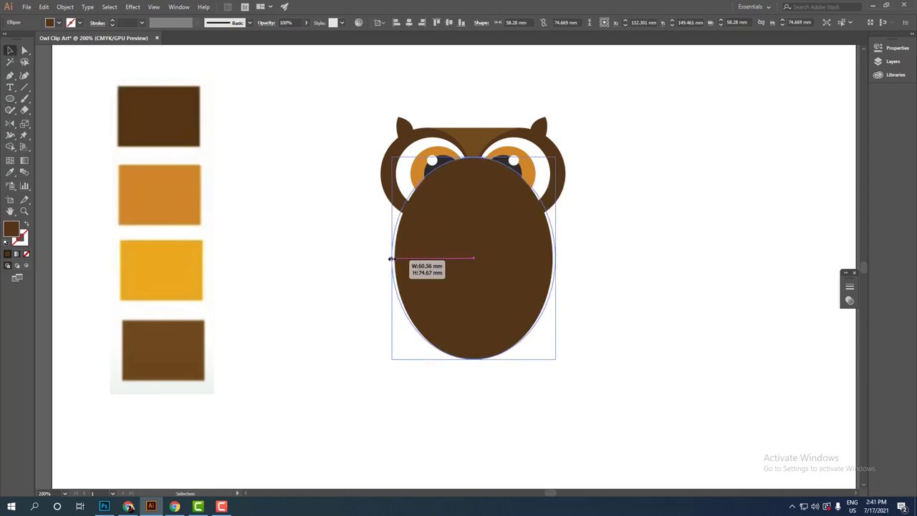
pyautogui.press('a')
pyautogui.click(473, 358)
pyautogui.moveTo(474, 360)
pyautogui.mouseDown()
pyautogui.moveTo(473, 351)
pyautogui.moveTo(432, 341)
pyautogui.mouseUp()
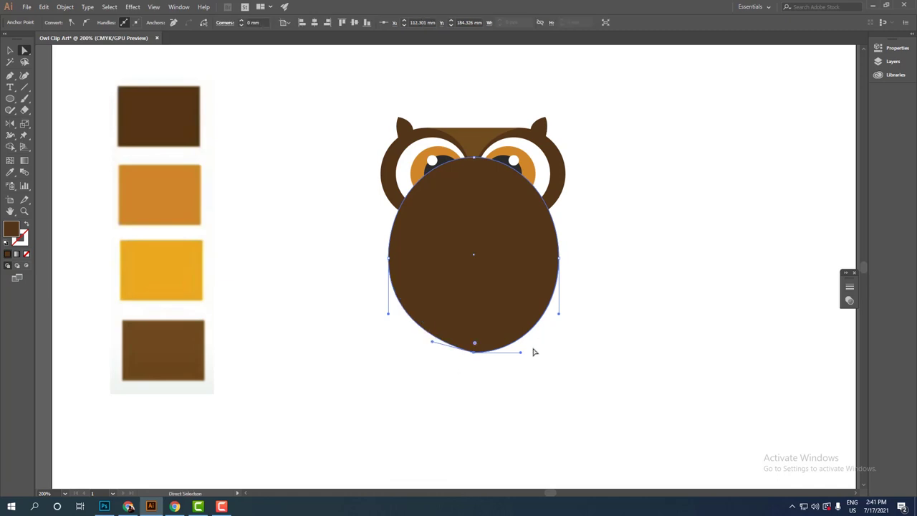
# Step: Fill the body light peach ffd892, send it behind the eyes, and begin the wing outline
pyautogui.click(553, 364)
pyautogui.press('v')
pyautogui.click(484, 295)
pyautogui.press('i')
pyautogui.click(161, 270)
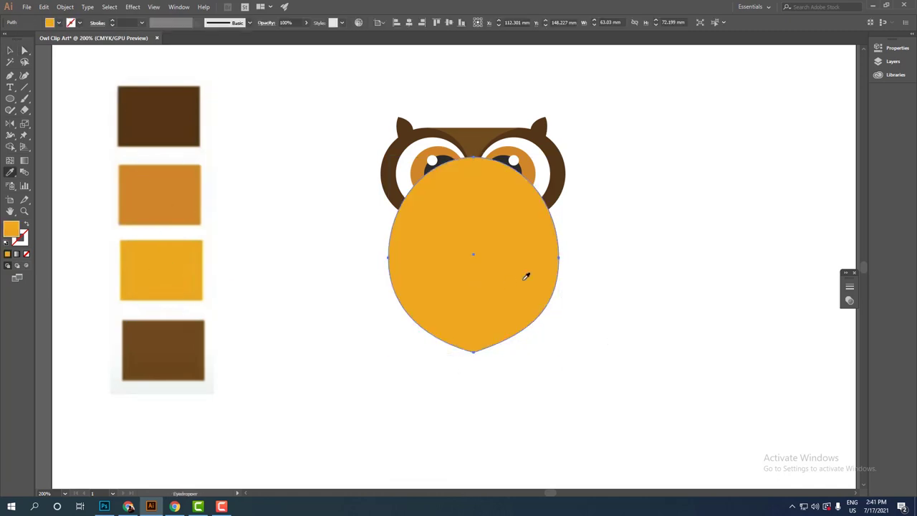
pyautogui.doubleClick(11, 228)
pyautogui.press('Return')
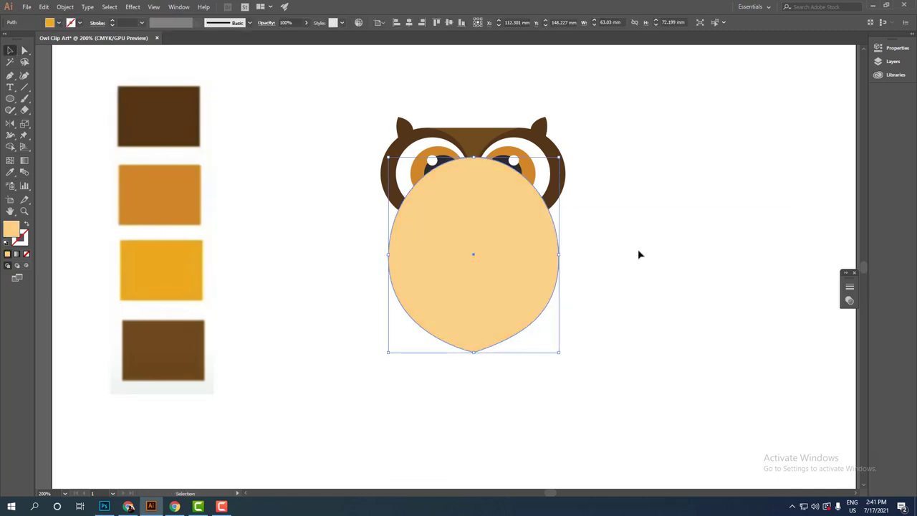
pyautogui.hotkey('ctrl', 'shift', '[')
pyautogui.click(614, 299)
pyautogui.hotkey('ctrl', '=')
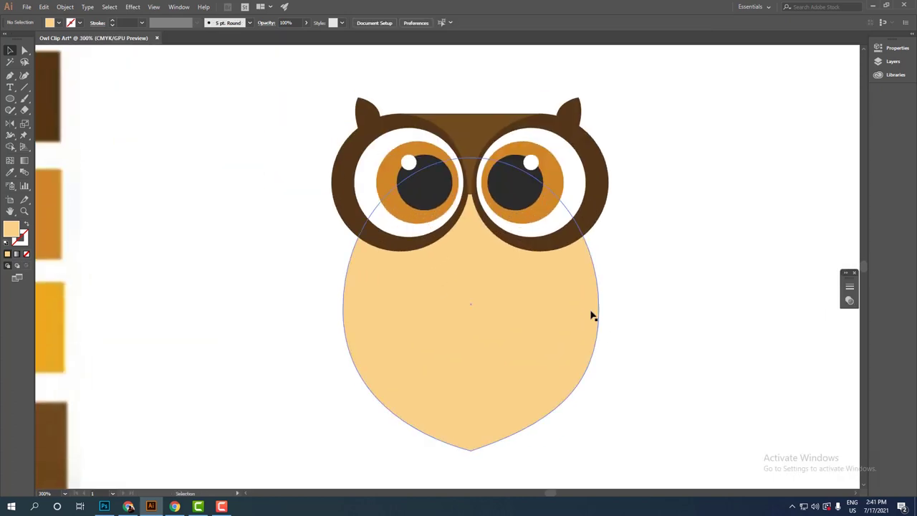
pyautogui.press('p')
pyautogui.click(388, 198)
# Step: Draw the dark brown left wing curving from the eye down to a lower tip
pyautogui.scroll(-2, 423, 274)
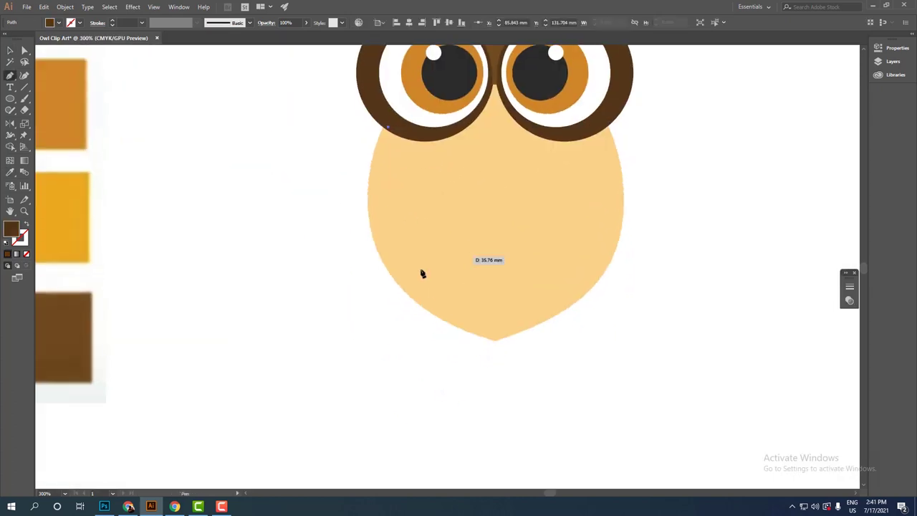
pyautogui.scroll(1, 525, 388)
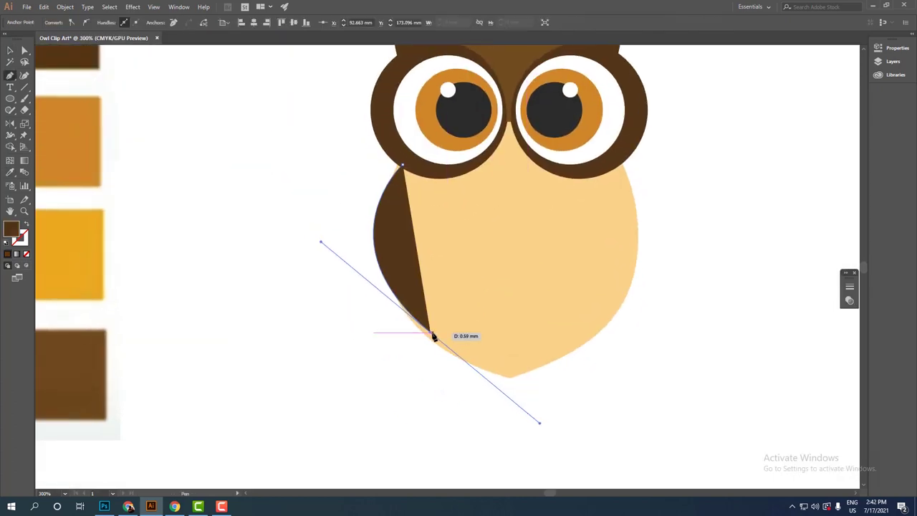
pyautogui.click(407, 327)
pyautogui.scroll(1, 399, 315)
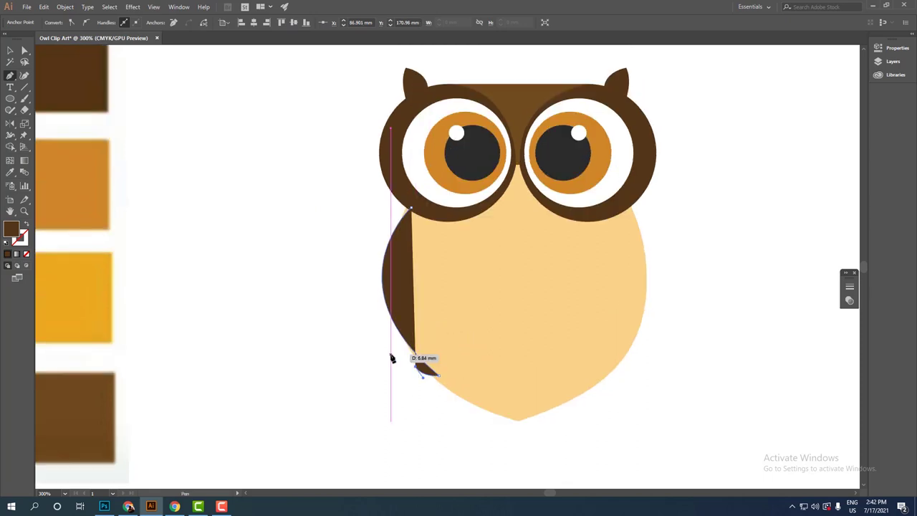
pyautogui.moveTo(383, 339); pyautogui.dragTo(378, 337)
pyautogui.scroll(1, 449, 322)
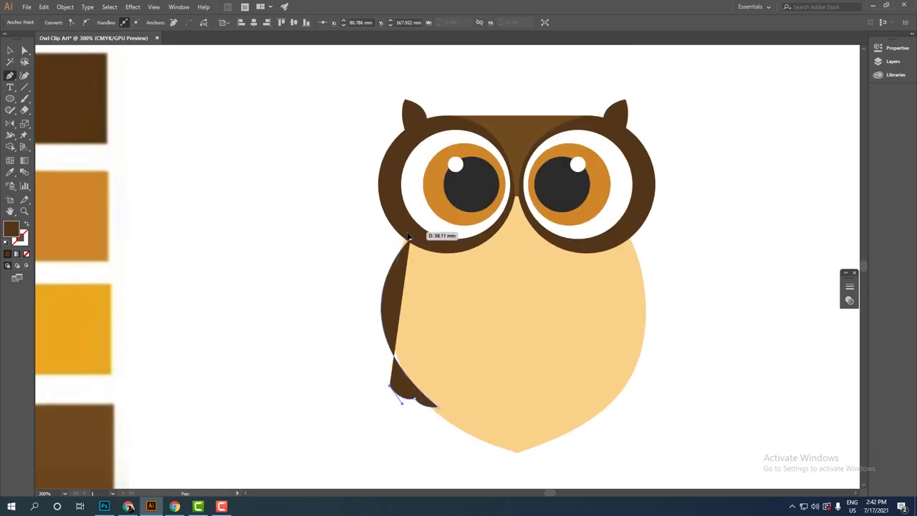
pyautogui.moveTo(407, 236)
pyautogui.mouseDown()
pyautogui.moveTo(521, 156)
pyautogui.moveTo(515, 160)
pyautogui.mouseUp()
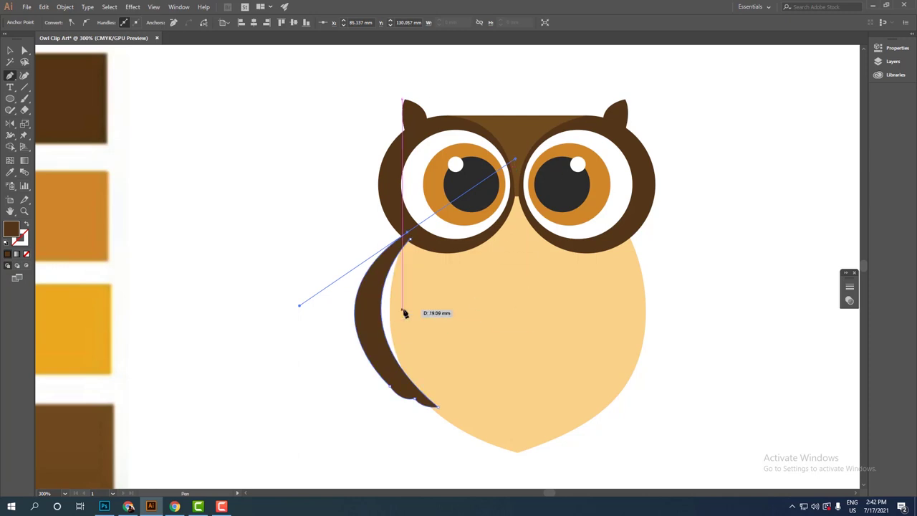
pyautogui.press('a')
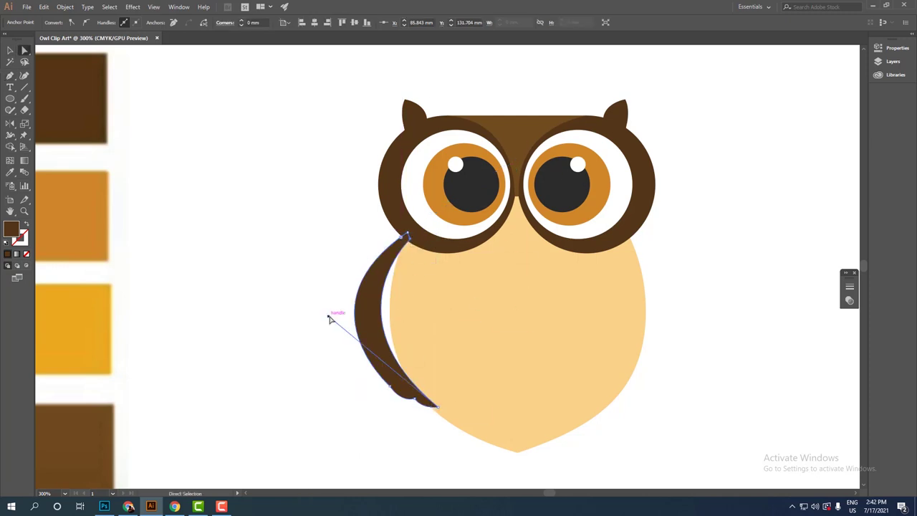
pyautogui.moveTo(351, 314); pyautogui.dragTo(505, 332)
pyautogui.press('v')
pyautogui.click(322, 314)
# Step: Draw a thin orange feather stripe inside the left wing
pyautogui.press('p')
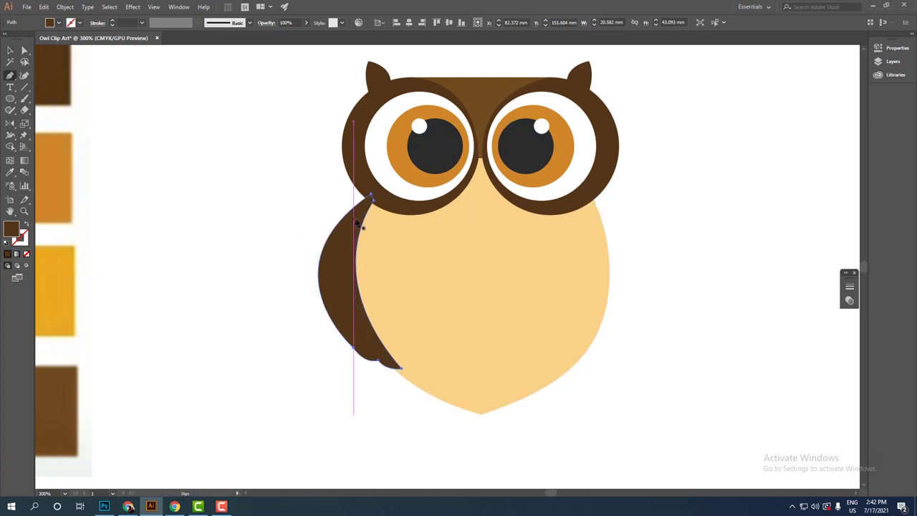
pyautogui.moveTo(354, 221); pyautogui.dragTo(348, 322)
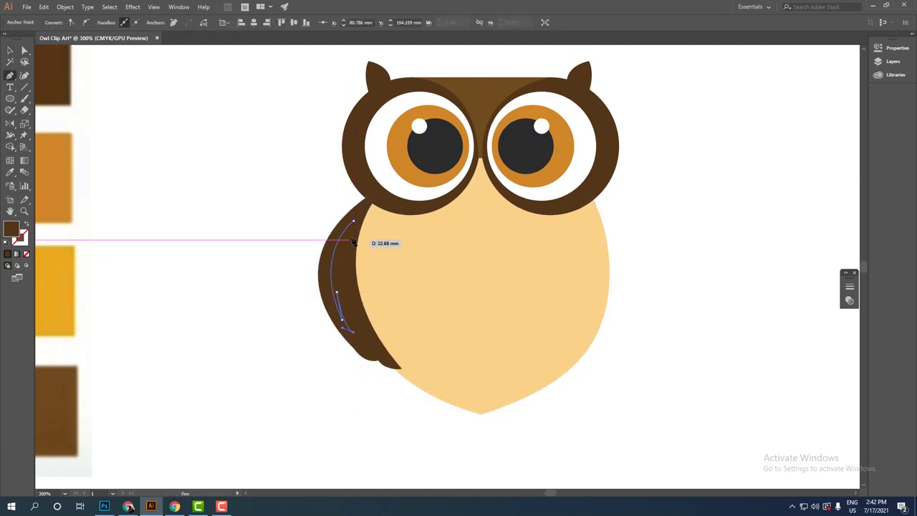
pyautogui.hotkey('ctrl', '-')
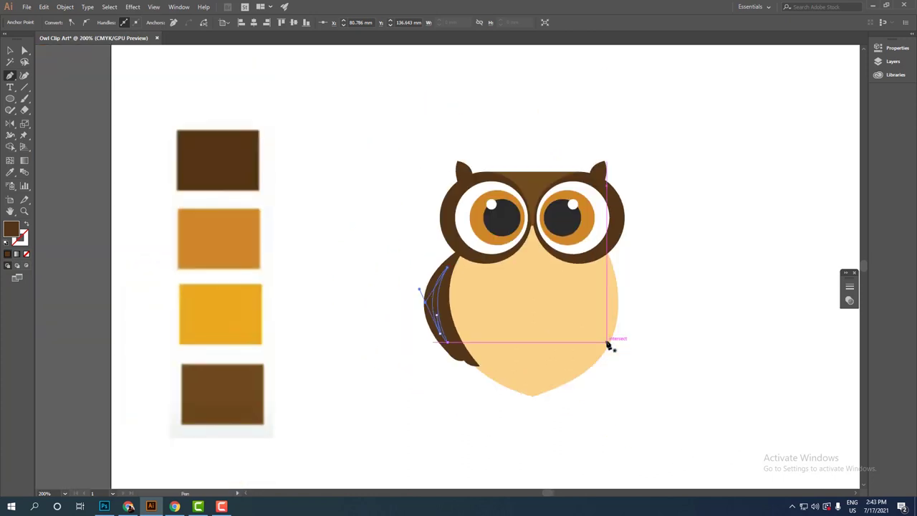
pyautogui.press('v')
pyautogui.click(487, 451)
# Step: Copy the wing and stripe to the owl's right side and reflect them
pyautogui.click(376, 333)
pyautogui.hotkey('ctrl', '+')
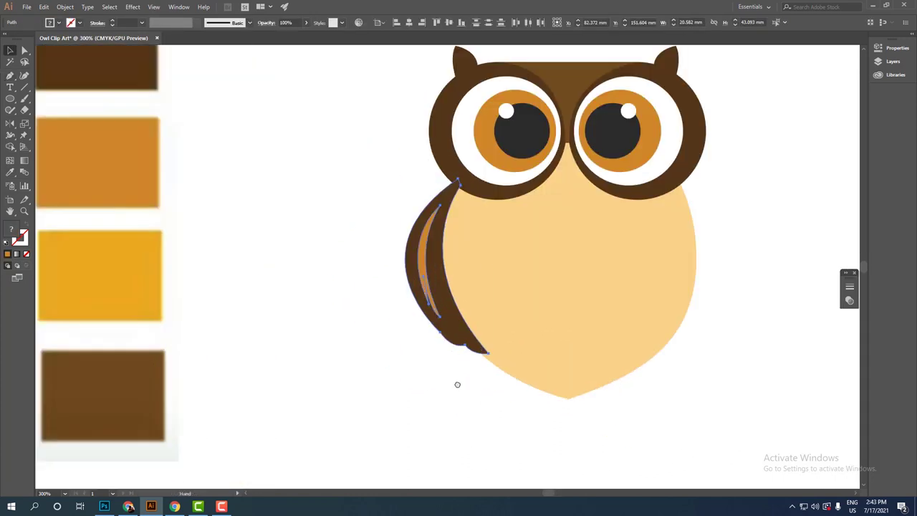
pyautogui.moveTo(340, 323); pyautogui.dragTo(570, 323)
pyautogui.rightClick(541, 141)
pyautogui.click(666, 301)
pyautogui.click(596, 301)
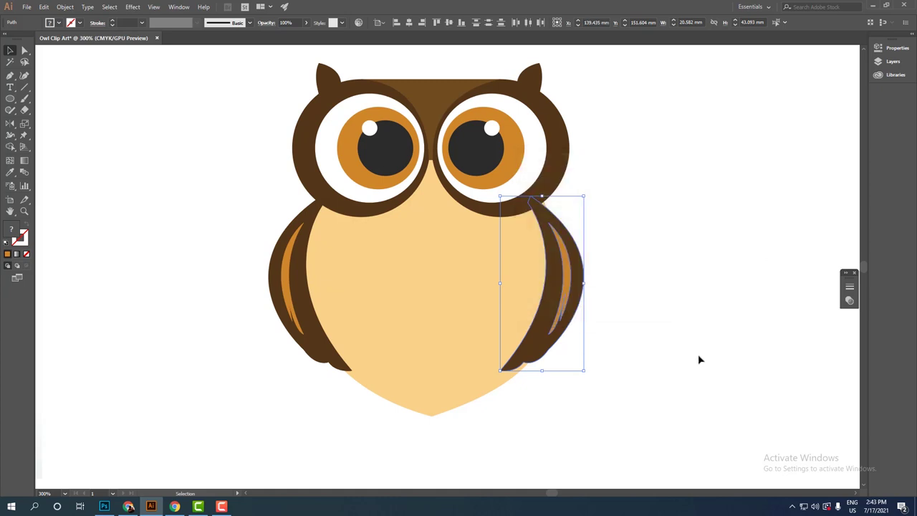
pyautogui.click(661, 376)
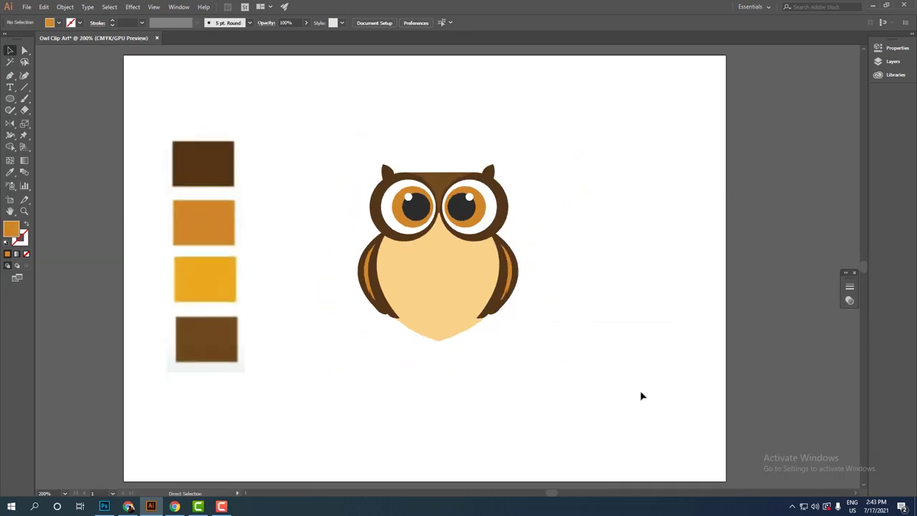
pyautogui.moveTo(660, 376); pyautogui.dragTo(585, 438)
pyautogui.press('p')
pyautogui.moveTo(251, 208); pyautogui.dragTo(302, 209)
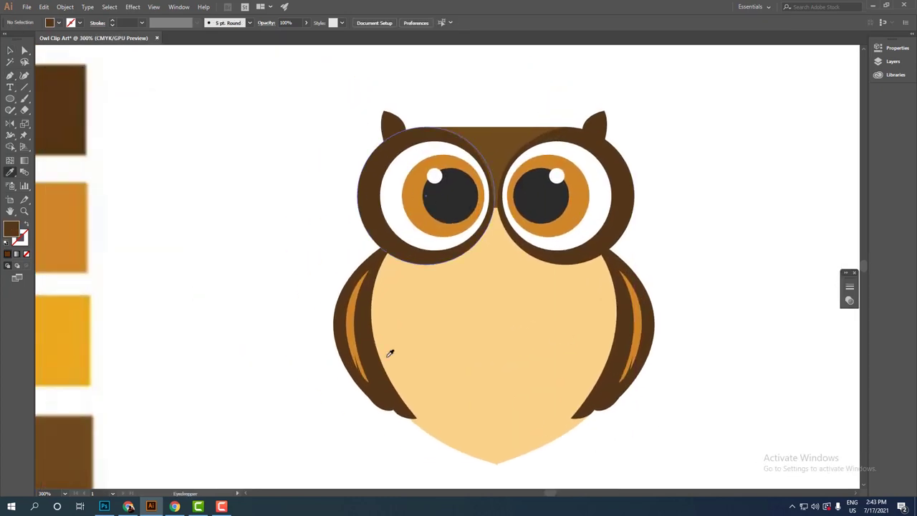
# Step: Draw one curved brown feather mark and copy it into a row of five
pyautogui.click(403, 296)
pyautogui.moveTo(444, 298); pyautogui.dragTo(454, 299)
pyautogui.hotkey('ctrl', '+')
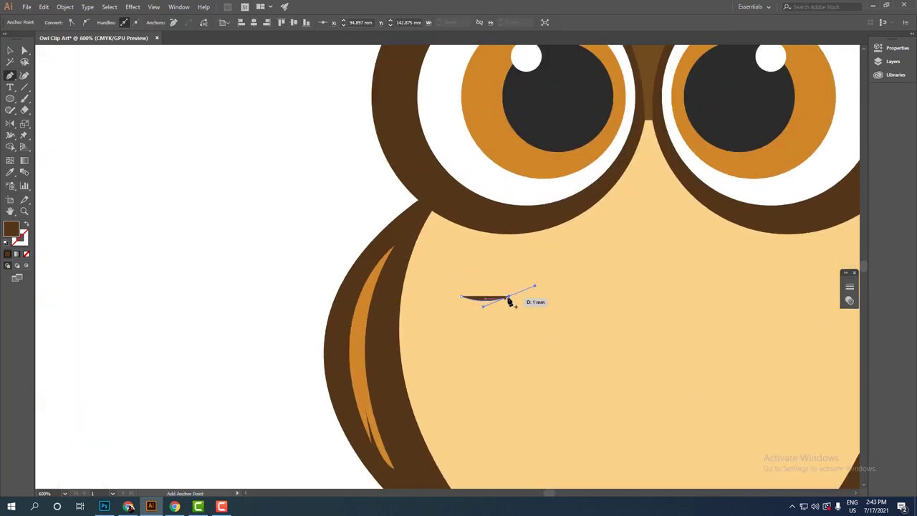
pyautogui.press('ctrl')
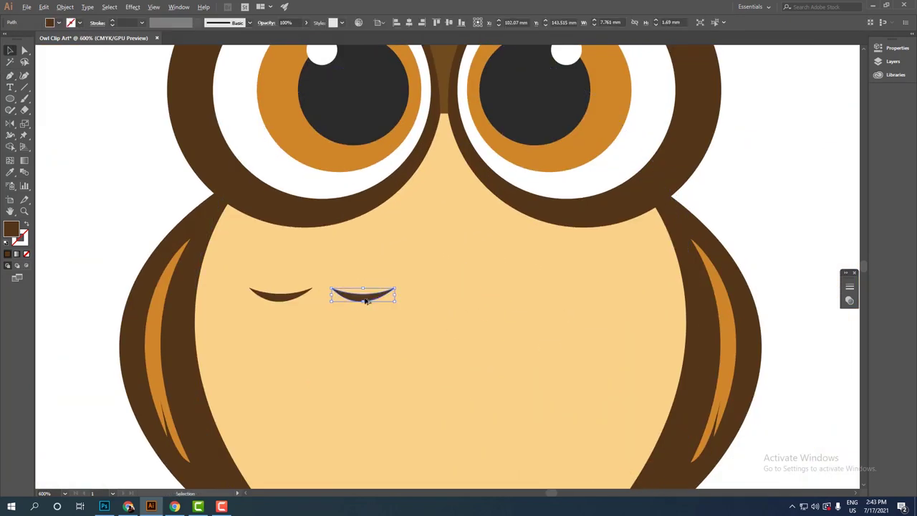
pyautogui.moveTo(362, 297); pyautogui.dragTo(536, 286)
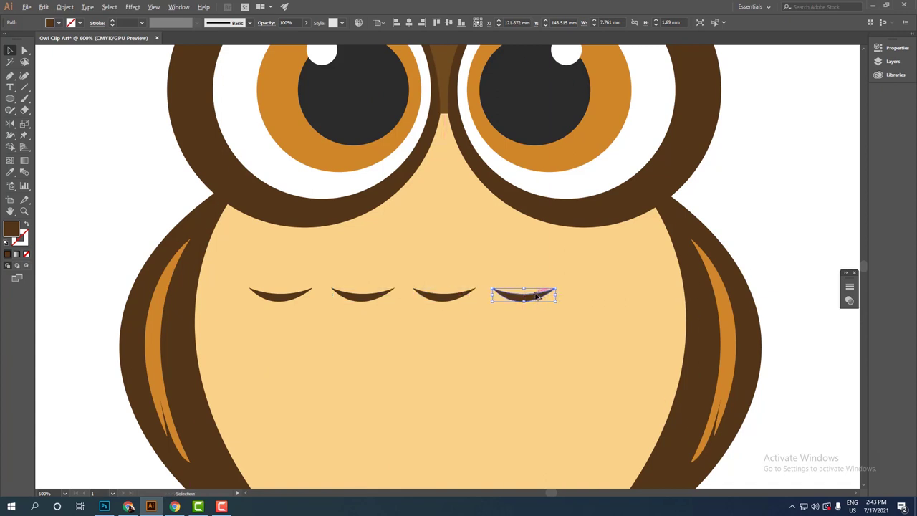
pyautogui.moveTo(613, 285); pyautogui.dragTo(615, 286)
pyautogui.hotkey('ctrl', '-')
# Step: Copy the row of five feather marks downward to form another row
pyautogui.click(312, 228)
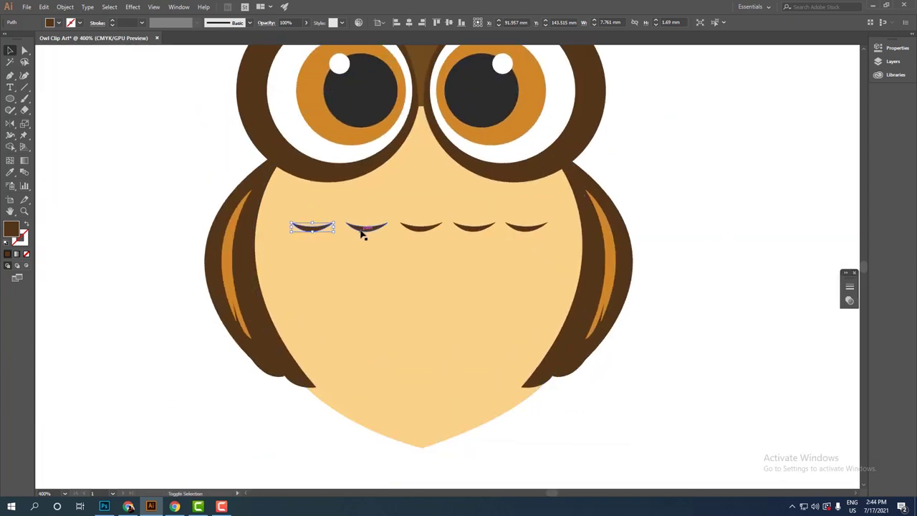
pyautogui.keyDown('shift'); pyautogui.click(365, 228); pyautogui.keyUp('shift')
pyautogui.keyDown('shift'); pyautogui.click(422, 227); pyautogui.keyUp('shift')
pyautogui.keyDown('shift'); pyautogui.click(473, 228); pyautogui.keyUp('shift')
pyautogui.keyDown('shift'); pyautogui.click(520, 231); pyautogui.keyUp('shift')
pyautogui.moveTo(519, 231)
pyautogui.mouseDown()
pyautogui.moveTo(519, 268)
pyautogui.moveTo(469, 301)
pyautogui.moveTo(471, 399)
pyautogui.mouseUp()
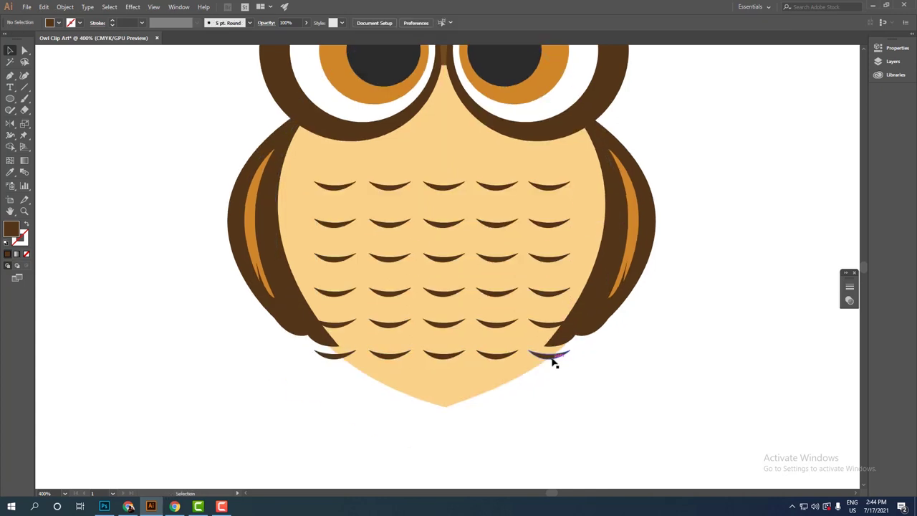
# Step: Add a single feather mark lower toward the body's pointed bottom
pyautogui.hotkey('ctrl', '1')
pyautogui.hotkey('ctrl', '+')
pyautogui.hotkey('ctrl', '+')
pyautogui.hotkey('ctrl', '+')
pyautogui.click(412, 333)
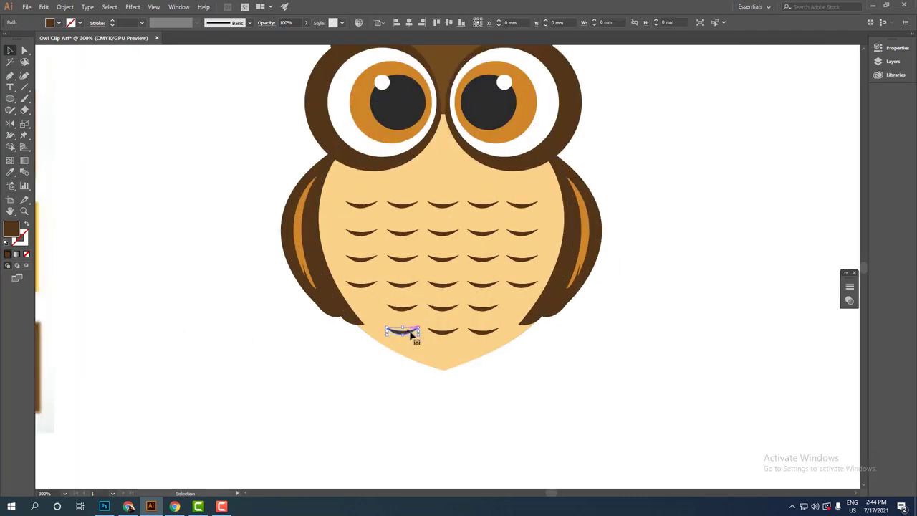
pyautogui.keyDown('shift'); pyautogui.click(483, 331); pyautogui.keyUp('shift')
pyautogui.moveTo(482, 331); pyautogui.dragTo(492, 358)
pyautogui.click(404, 352)
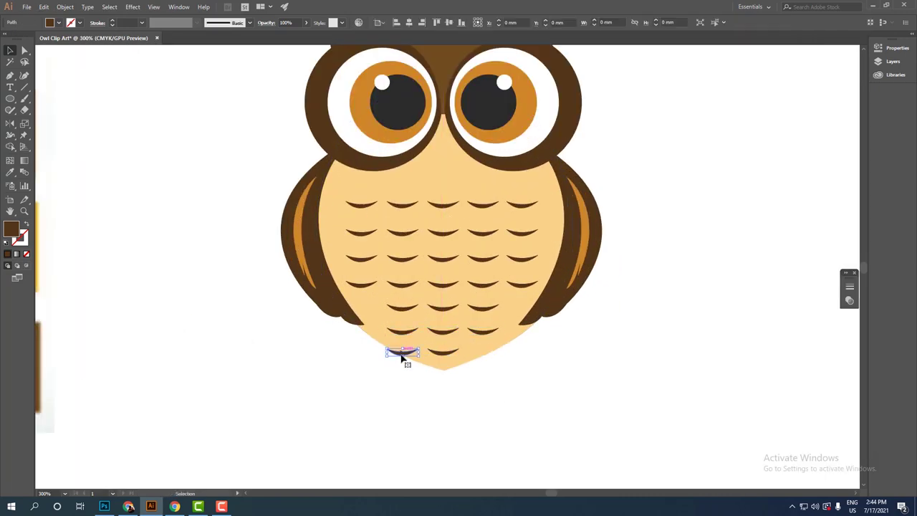
# Step: Select all the chest feather marks and group them together
pyautogui.hotkey('ctrl', '0')
pyautogui.hotkey('ctrl', '+')
pyautogui.hotkey('ctrl', '+')
pyautogui.hotkey('ctrl', '+')
pyautogui.click(412, 223)
pyautogui.hotkey('ctrl', '+')
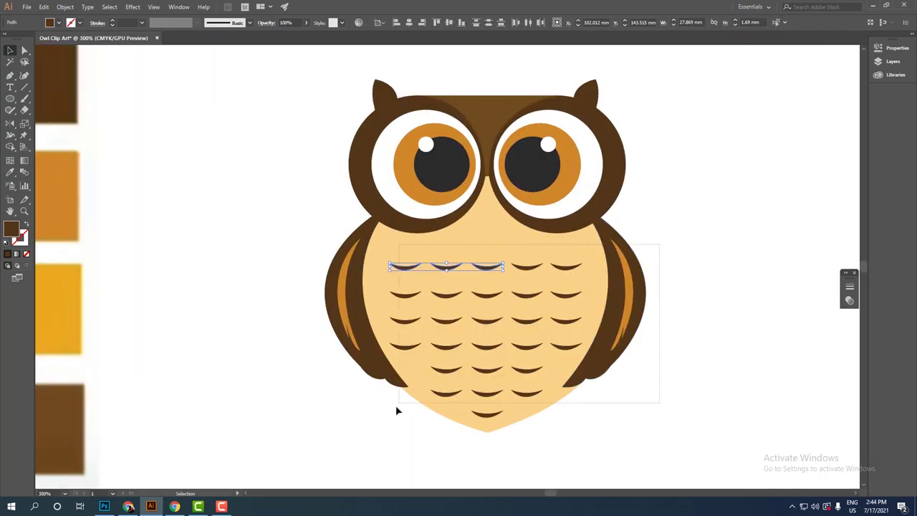
pyautogui.click(485, 419)
pyautogui.keyDown('shift'); pyautogui.click(403, 319); pyautogui.keyUp('shift')
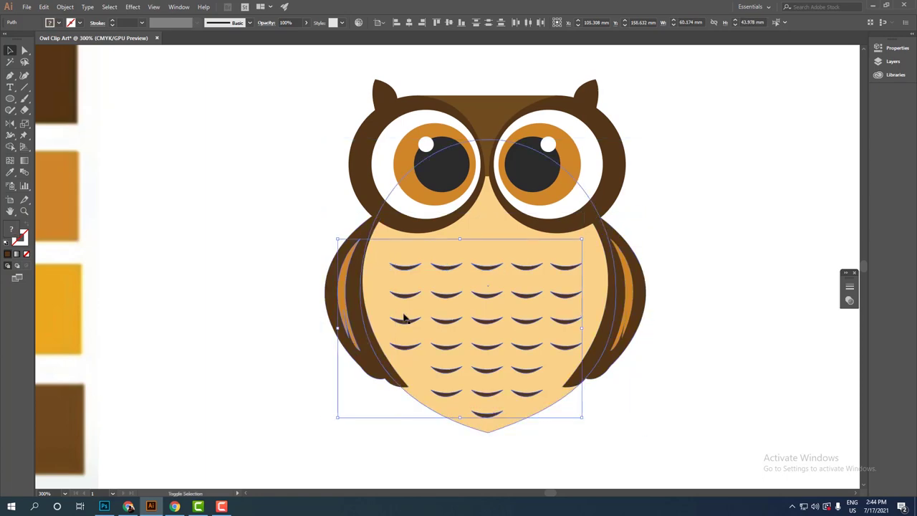
pyautogui.click(528, 382)
pyautogui.click(678, 194)
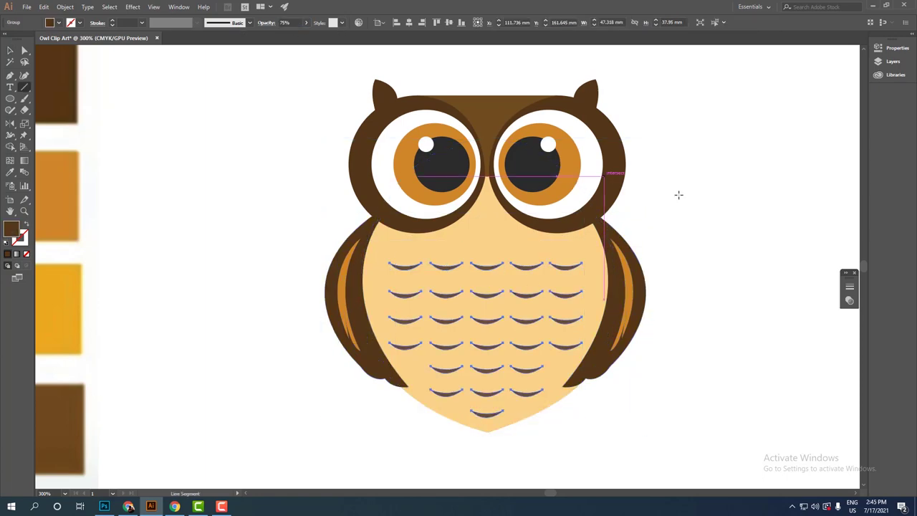
pyautogui.hotkey('ctrl', '1')
pyautogui.hotkey('ctrl', '+')
pyautogui.hotkey('ctrl', '+')
pyautogui.hotkey('ctrl', '+')
pyautogui.scroll(3, 423, 371)
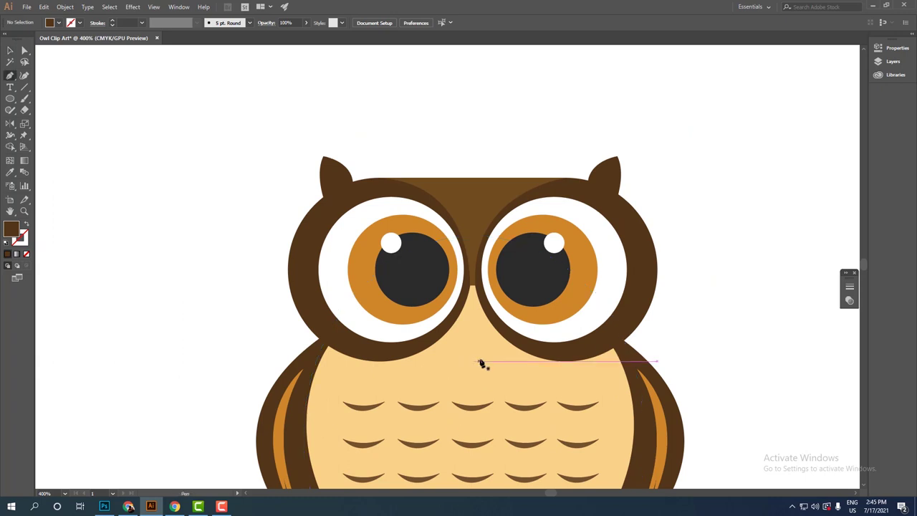
# Step: Sample the orange iris colour and draw a closed beak outline between the eyes
pyautogui.press('i')
pyautogui.hotkey('ctrl', '+')
pyautogui.click(560, 348)
pyautogui.moveTo(466, 305); pyautogui.dragTo(454, 319)
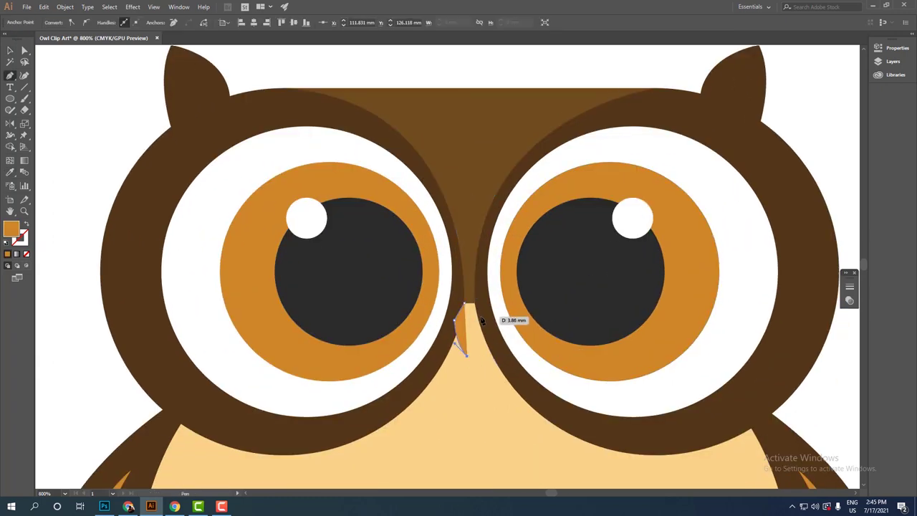
pyautogui.moveTo(469, 304); pyautogui.dragTo(475, 306)
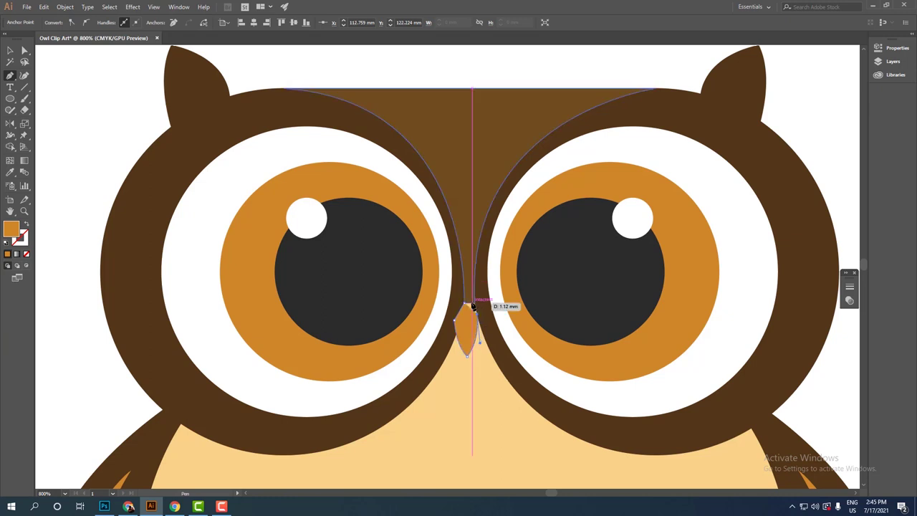
# Step: Reshape the beak's bottom point and pull its right side outward
pyautogui.hotkey('ctrl', '+')
pyautogui.hotkey('ctrl', '+')
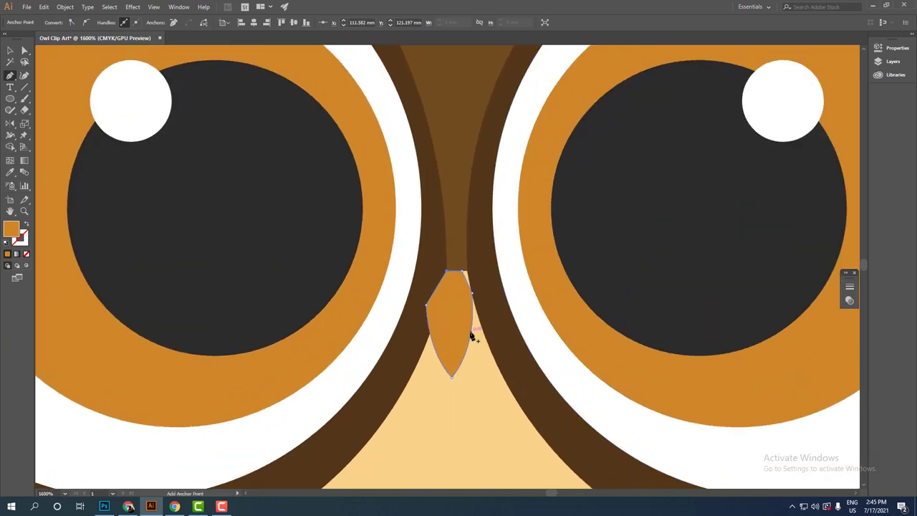
pyautogui.keyDown('ctrl'); pyautogui.click(477, 301); pyautogui.keyUp('ctrl')
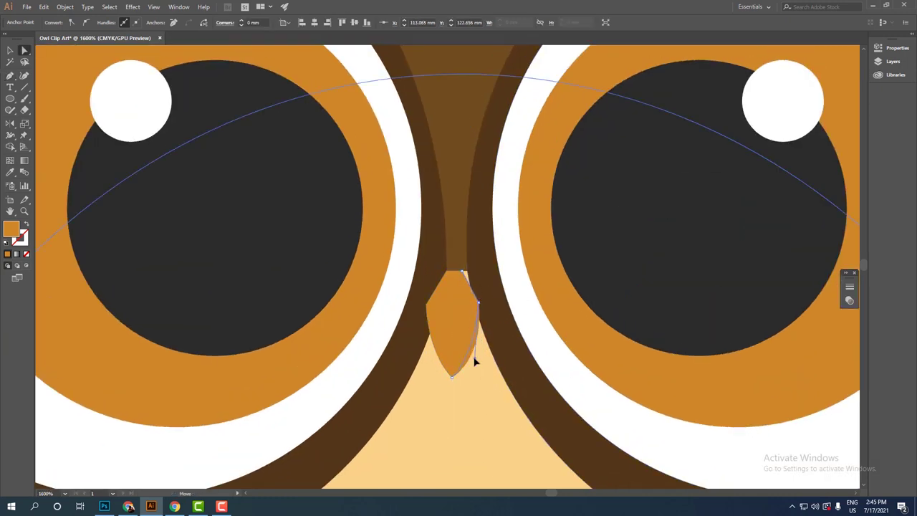
pyautogui.moveTo(456, 382); pyautogui.dragTo(454, 381)
pyautogui.scroll(1, 458, 299)
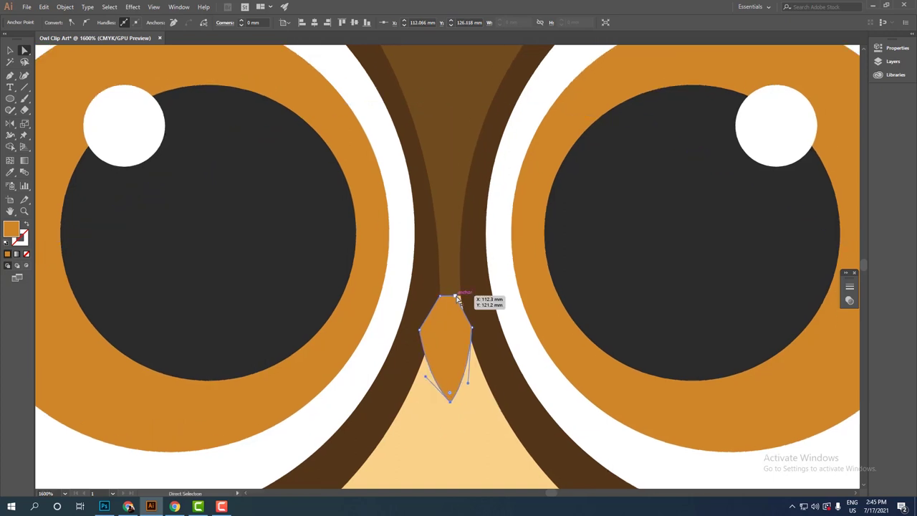
pyautogui.moveTo(473, 327); pyautogui.dragTo(477, 333)
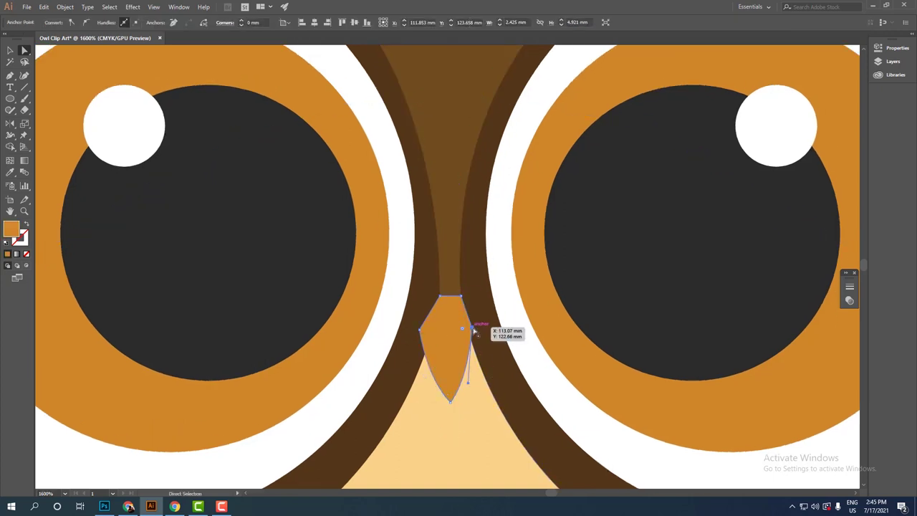
pyautogui.click(459, 424)
pyautogui.hotkey('ctrl', '-')
pyautogui.hotkey('ctrl', '-')
pyautogui.hotkey('ctrl', '-')
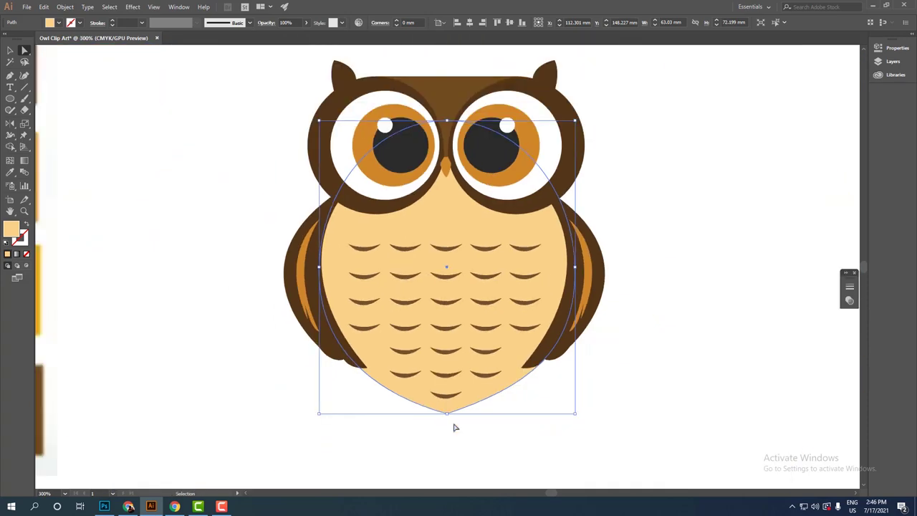
pyautogui.hotkey('ctrl', '+')
pyautogui.moveTo(502, 222); pyautogui.dragTo(480, 365)
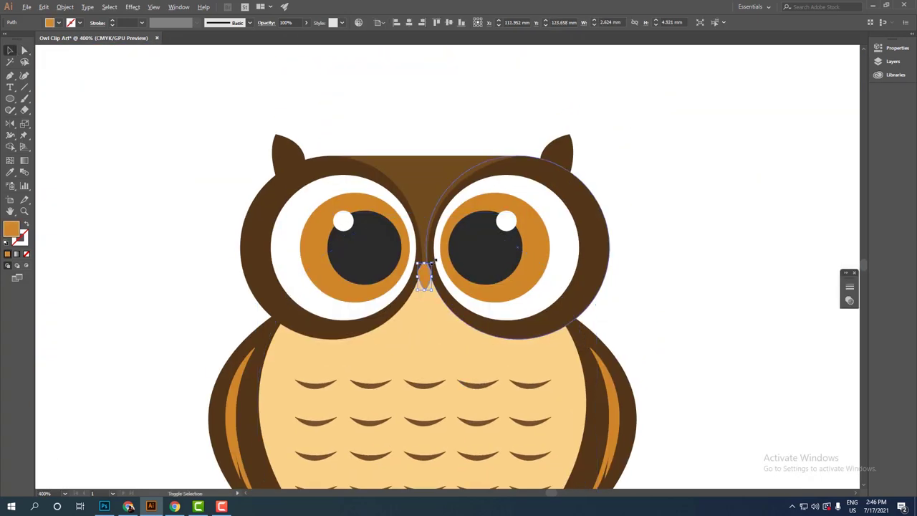
# Step: Move the beak's left and top anchors to widen it into a pointed leaf shape
pyautogui.click(724, 306)
pyautogui.hotkey('ctrl', '+')
pyautogui.hotkey('ctrl', '+')
pyautogui.hotkey('ctrl', '+')
pyautogui.hotkey('ctrl', '+')
pyautogui.press('a')
pyautogui.click(422, 316)
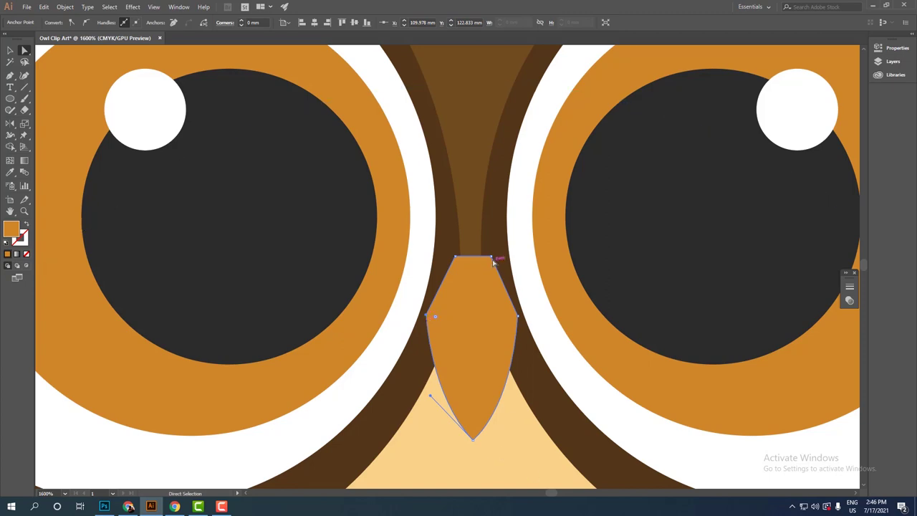
pyautogui.moveTo(487, 260); pyautogui.dragTo(473, 258)
pyautogui.hotkey('ctrl', '-')
pyautogui.hotkey('ctrl', '-')
pyautogui.press('v')
pyautogui.click(596, 360)
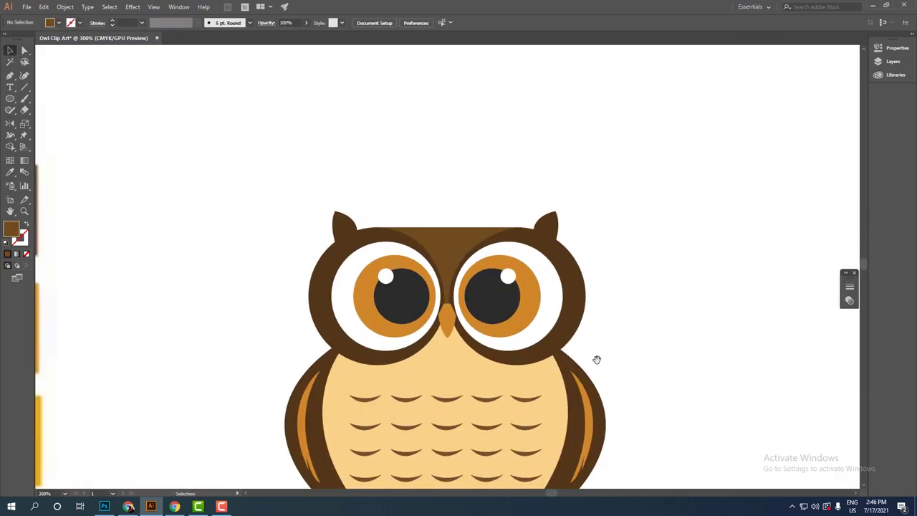
pyautogui.hotkey('ctrl', '+')
# Step: Draw a curved dark-brown foot below the left of the chest tip
pyautogui.press('p')
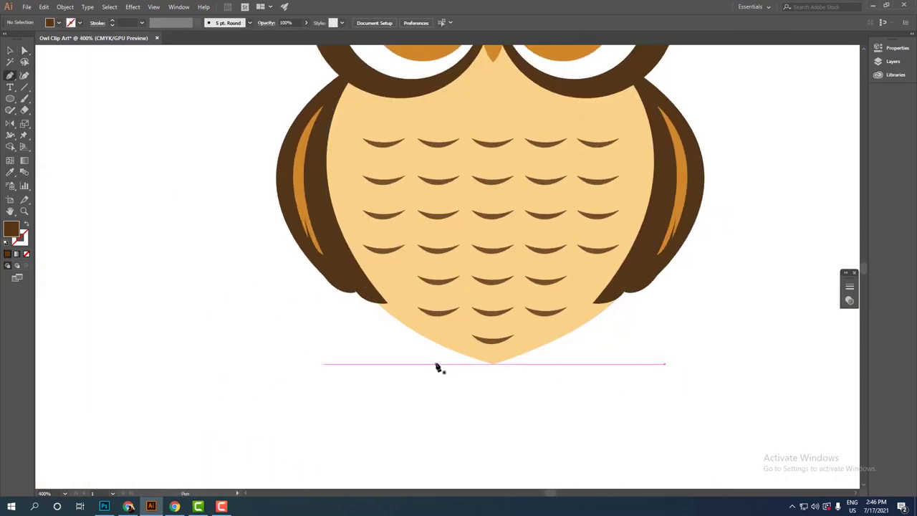
pyautogui.click(433, 364)
pyautogui.click(470, 365)
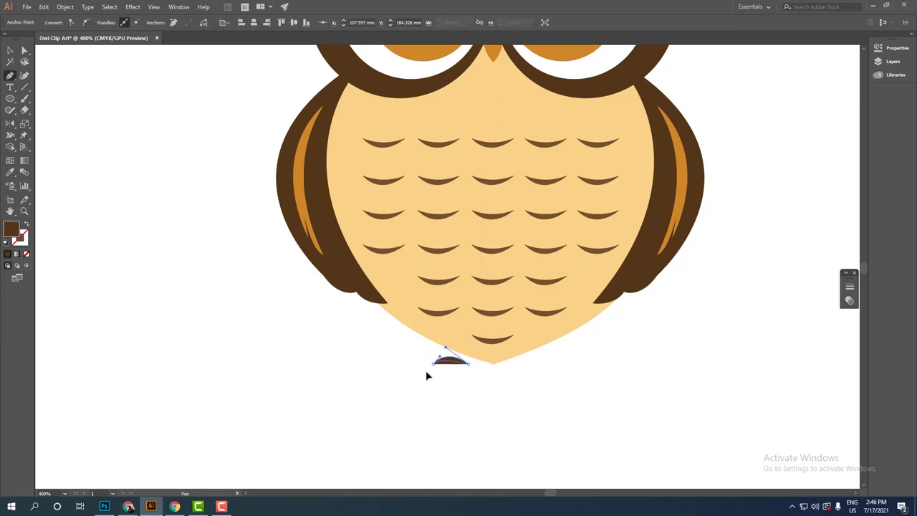
pyautogui.press('v')
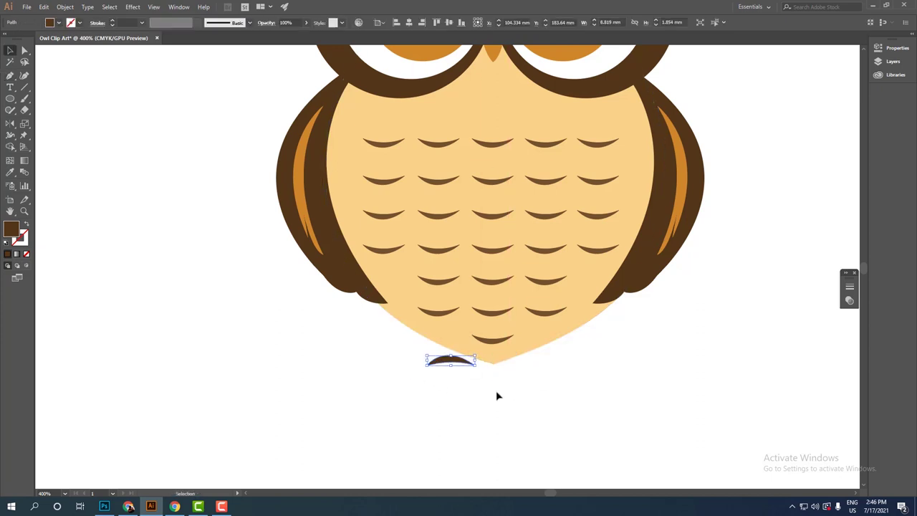
pyautogui.click(411, 369)
# Step: Copy the foot to the right of the chest tip to make the second foot
pyautogui.moveTo(534, 359); pyautogui.dragTo(537, 358)
pyautogui.rightClick(537, 367)
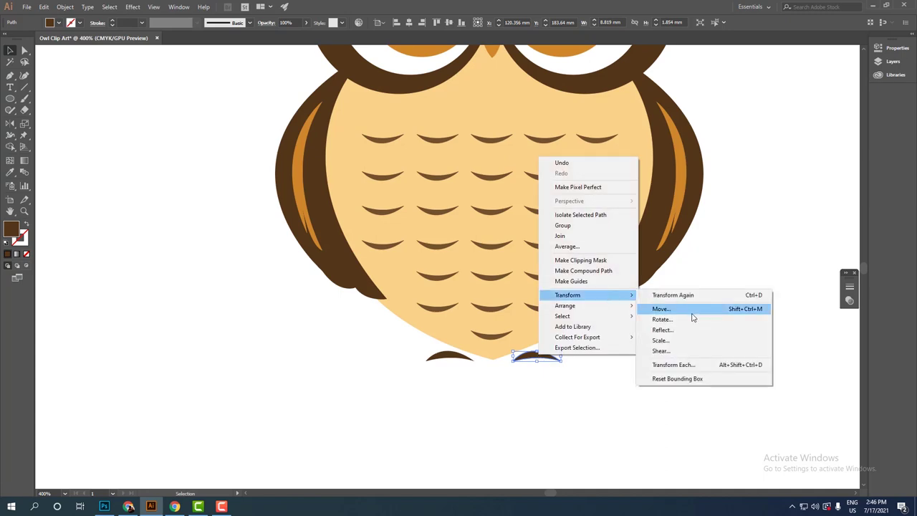
pyautogui.click(618, 378)
pyautogui.click(537, 356)
pyautogui.click(600, 375)
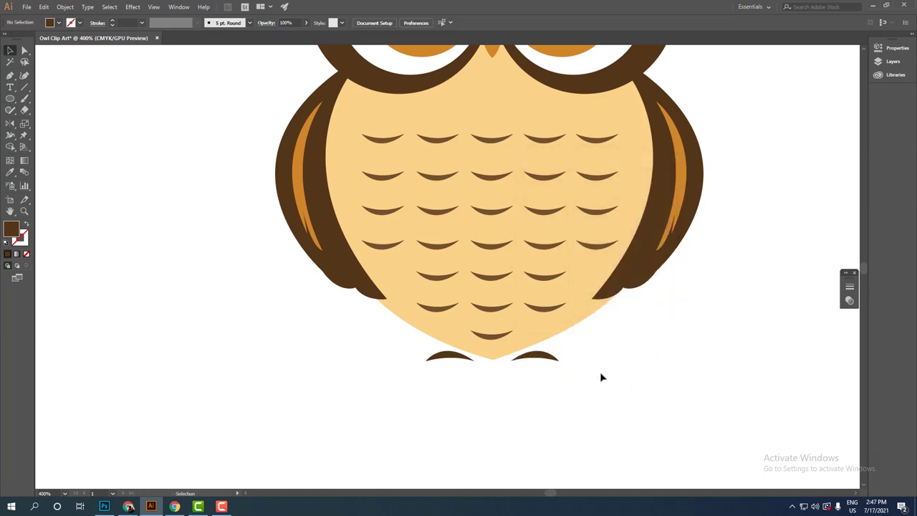
pyautogui.hotkey('ctrl', '0')
pyautogui.hotkey('ctrl', 'a')
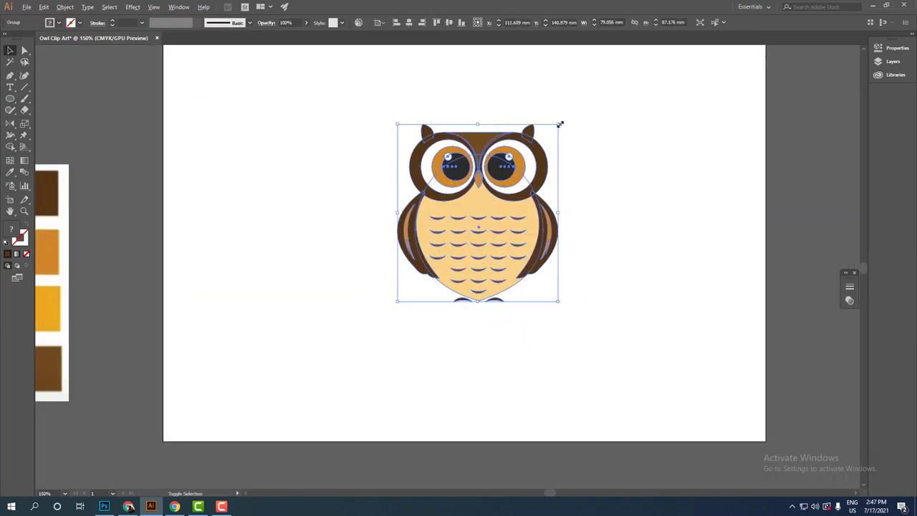
# Step: Enlarge the owl and centre it horizontally and vertically on the artboard
pyautogui.moveTo(561, 123); pyautogui.dragTo(600, 78)
pyautogui.hotkey('ctrl', '-')
pyautogui.hotkey('ctrl', '-')
pyautogui.hotkey('shift', 'F7')
pyautogui.click(614, 212)
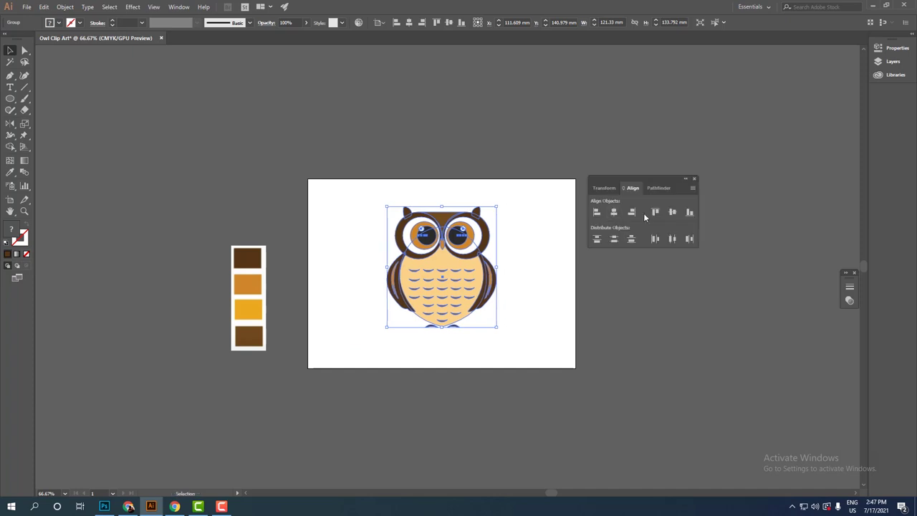
pyautogui.click(672, 212)
pyautogui.moveTo(503, 206); pyautogui.dragTo(510, 197)
pyautogui.click(582, 331)
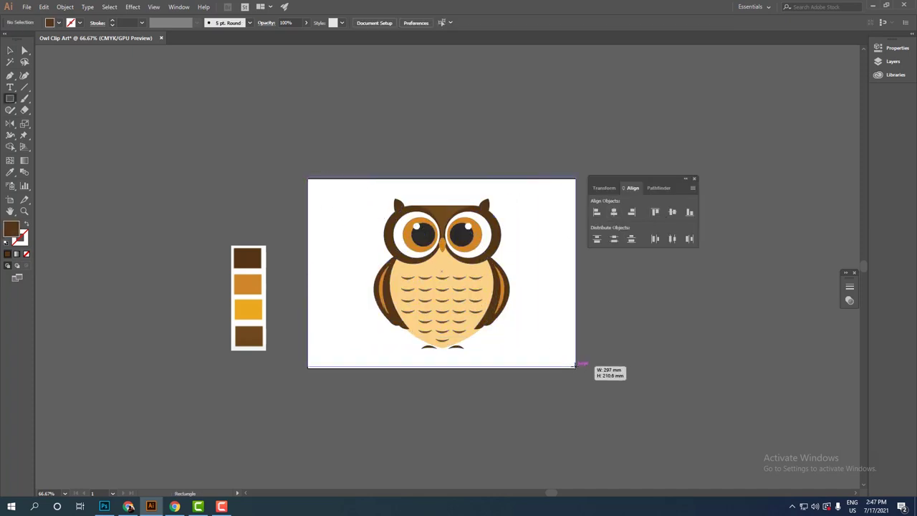
# Step: Draw an artboard-sized filled rectangle and send it behind the owl
pyautogui.moveTo(438, 307); pyautogui.dragTo(576, 368)
pyautogui.press('i')
pyautogui.click(248, 310)
pyautogui.doubleClick(11, 229)
pyautogui.click(595, 245)
pyautogui.click(771, 249)
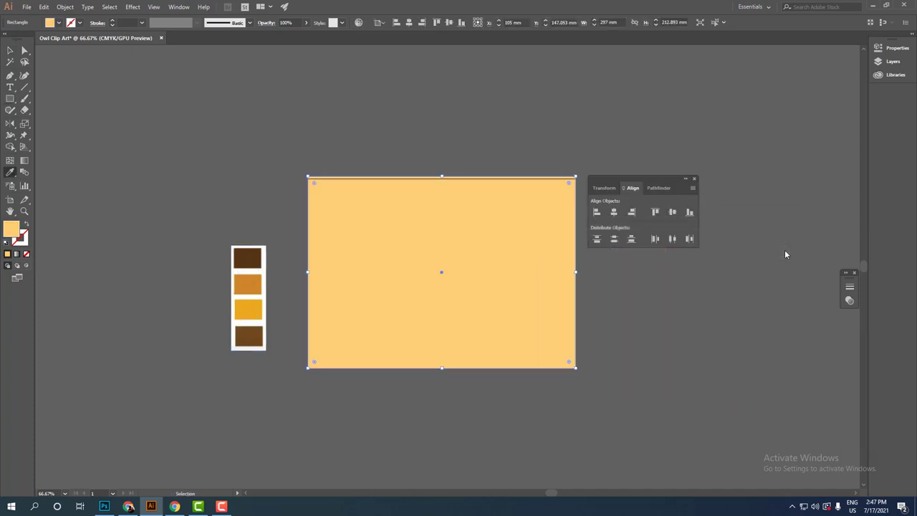
pyautogui.hotkey('ctrl', 'shift', '[')
# Step: Try the brown, orange and yellow swatches, then fill the background light blue
pyautogui.hotkey('ctrl', '+')
pyautogui.press('v')
pyautogui.press('i')
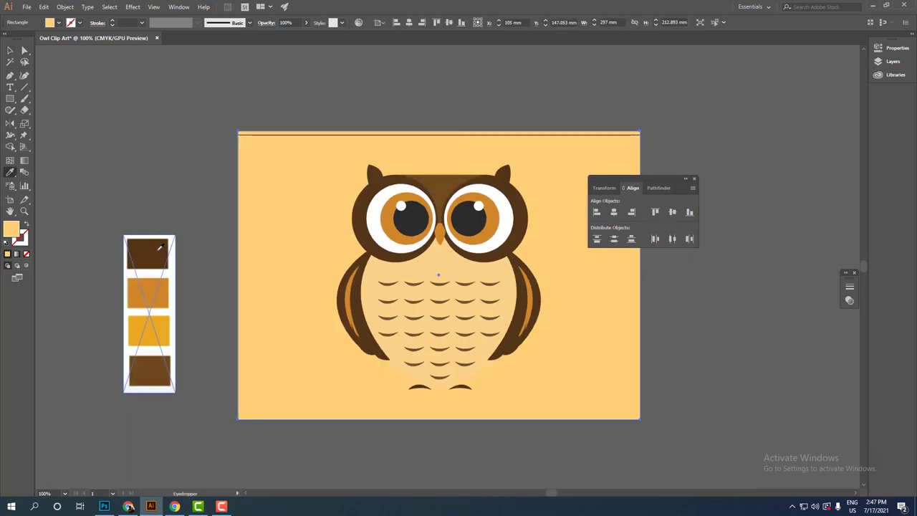
pyautogui.click(146, 254)
pyautogui.click(147, 293)
pyautogui.click(159, 326)
pyautogui.click(152, 370)
pyautogui.doubleClick(10, 229)
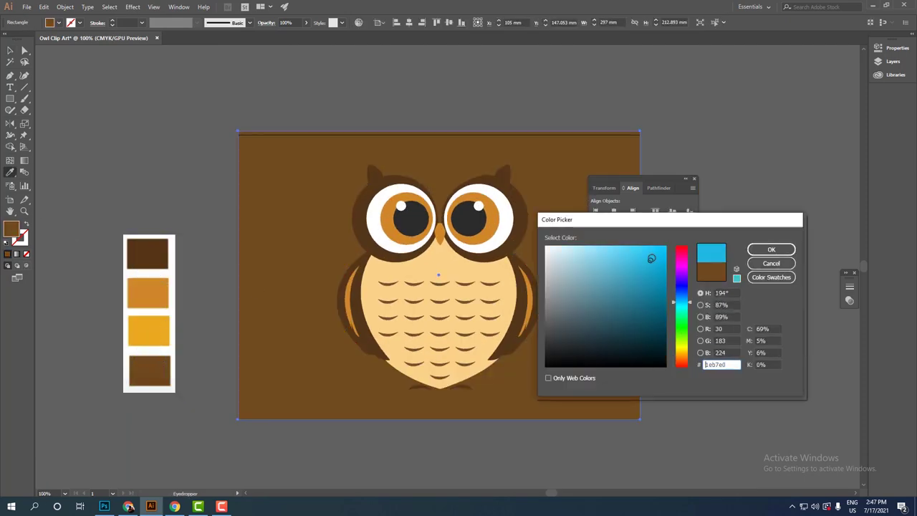
pyautogui.click(771, 249)
pyautogui.press('v')
# Step: Close the Align panel, deselect, and zoom out to view the finished owl clip art
pyautogui.click(694, 178)
pyautogui.click(771, 271)
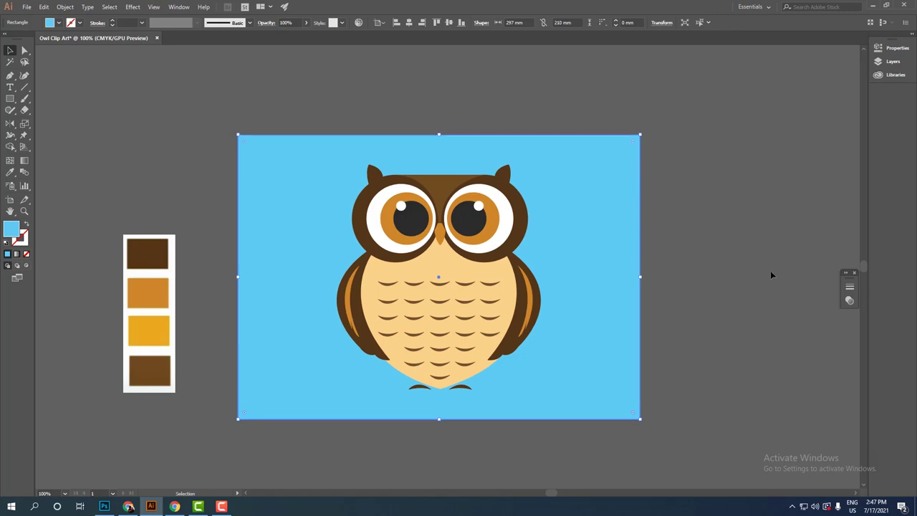
pyautogui.hotkey('ctrl', '-')
pyautogui.hotkey('ctrl', '-')
pyautogui.hotkey('ctrl', '-')
pyautogui.hotkey('ctrl', '+')
pyautogui.hotkey('ctrl', '+')
pyautogui.hotkey('ctrl', '+')
pyautogui.hotkey('ctrl', '+')
pyautogui.hotkey('ctrl', '+')
pyautogui.hotkey('ctrl', '+')
pyautogui.hotkey('ctrl', '+')
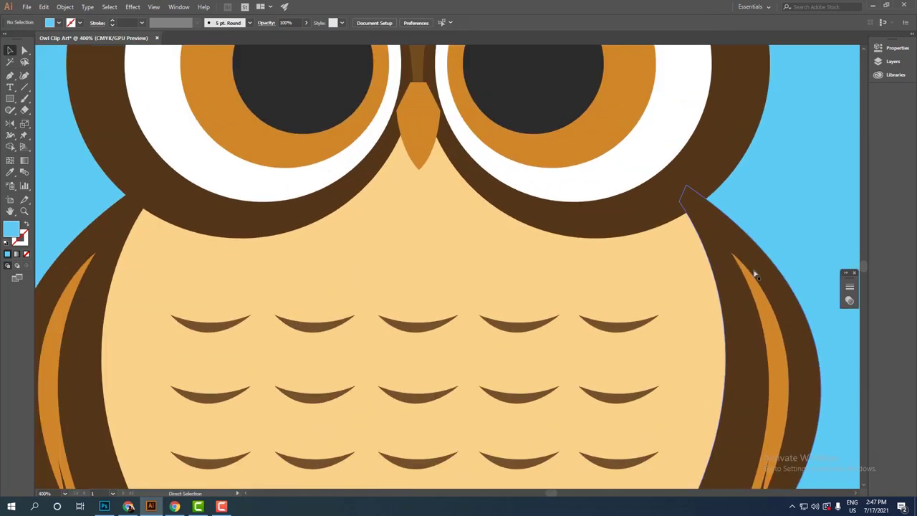
pyautogui.hotkey('ctrl', '-')
pyautogui.hotkey('ctrl', '-')
pyautogui.hotkey('ctrl', '-')
pyautogui.hotkey('ctrl', '-')
pyautogui.hotkey('ctrl', '-')
pyautogui.hotkey('ctrl', '-')
pyautogui.hotkey('ctrl', '-')
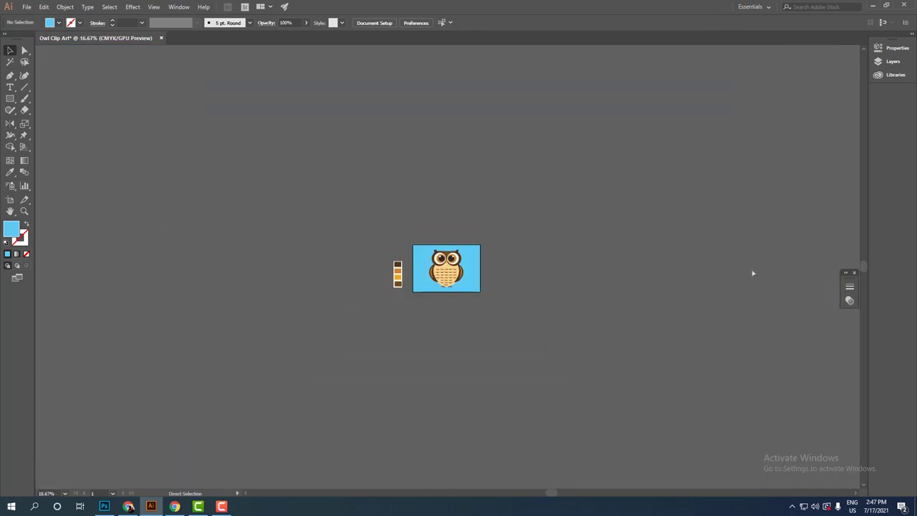
pyautogui.hotkey('ctrl', '+')
pyautogui.hotkey('ctrl', '+')
pyautogui.hotkey('ctrl', '+')
pyautogui.hotkey('ctrl', '+')
pyautogui.hotkey('ctrl', '+')
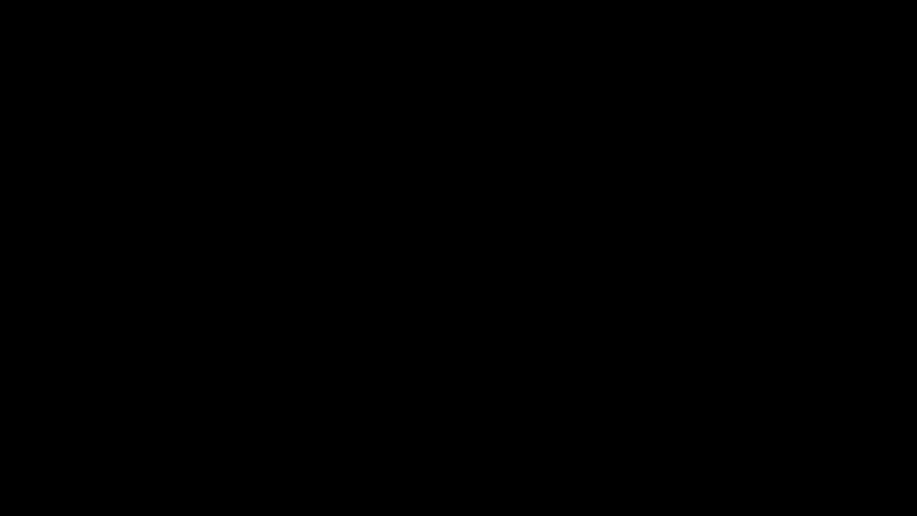